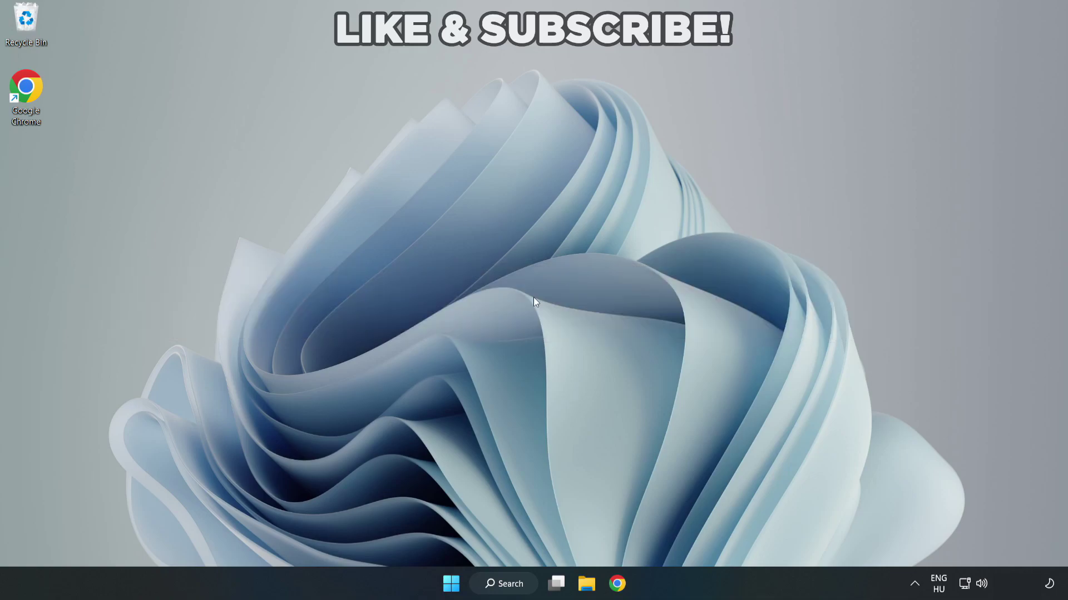
# Search Windows for 'device manager' and launch the Device Manager best match
pyautogui.click(520, 589)
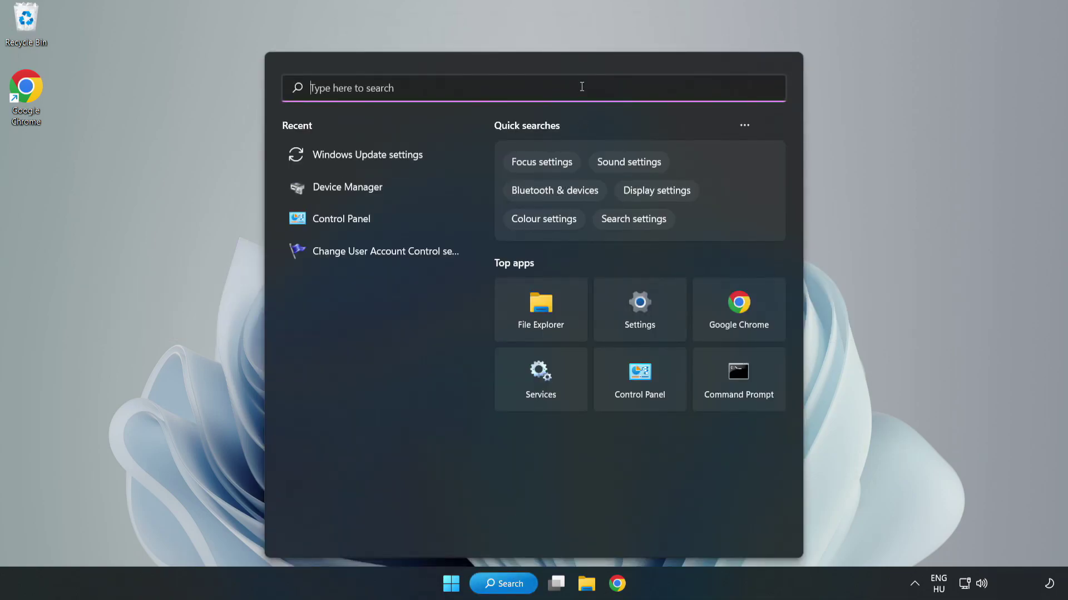
pyautogui.write('devic')
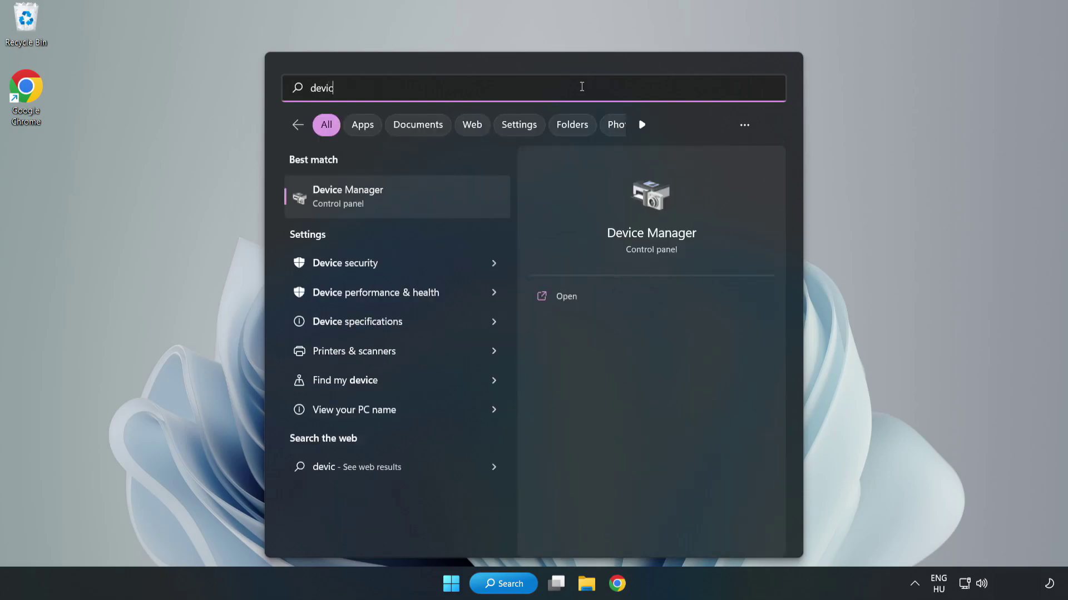
pyautogui.write('e manager')
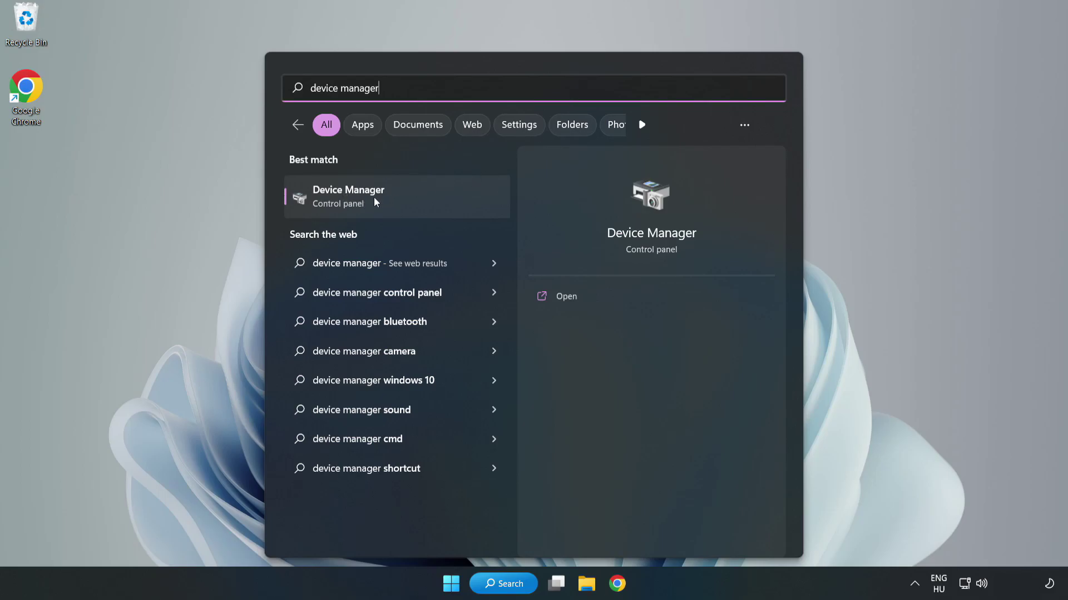
pyautogui.click(397, 205)
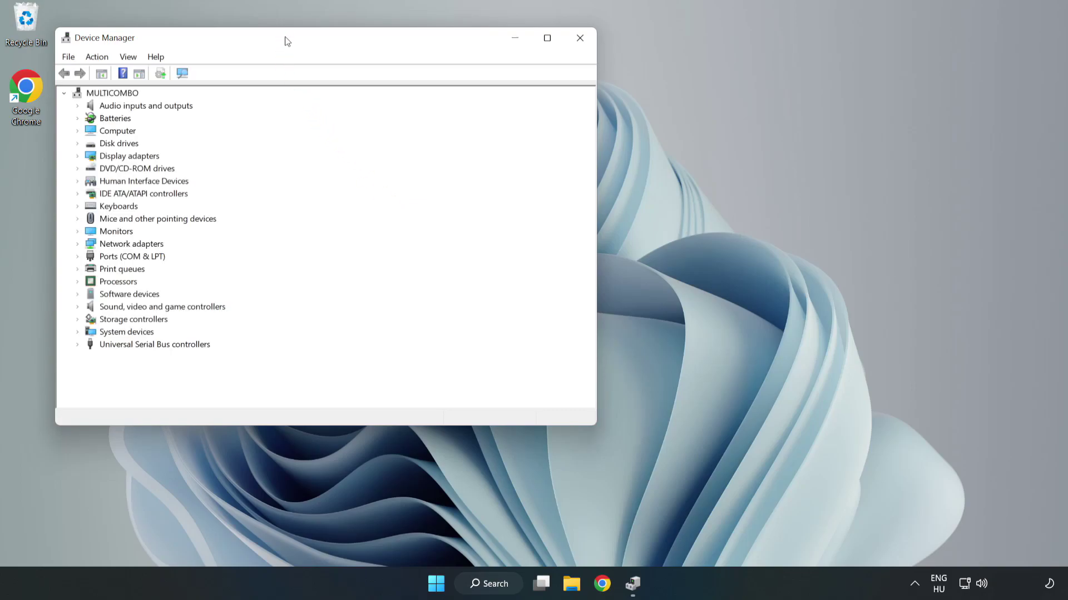
# Search automatically for a VMware SVGA 3D driver under Display adapters; the best driver is already installed
pyautogui.moveTo(285, 41); pyautogui.dragTo(474, 95)
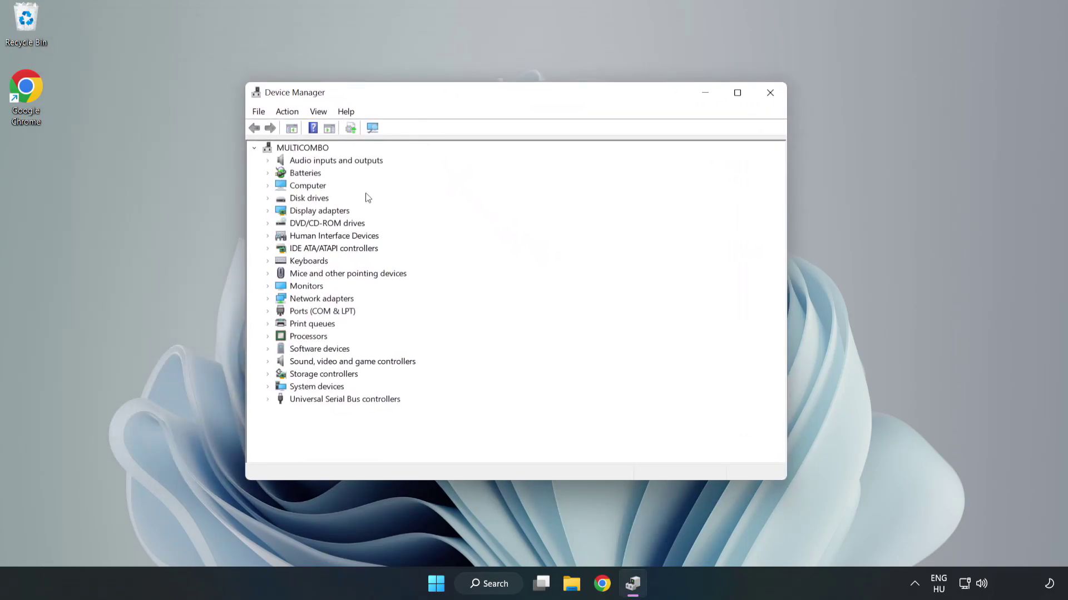
pyautogui.click(288, 211)
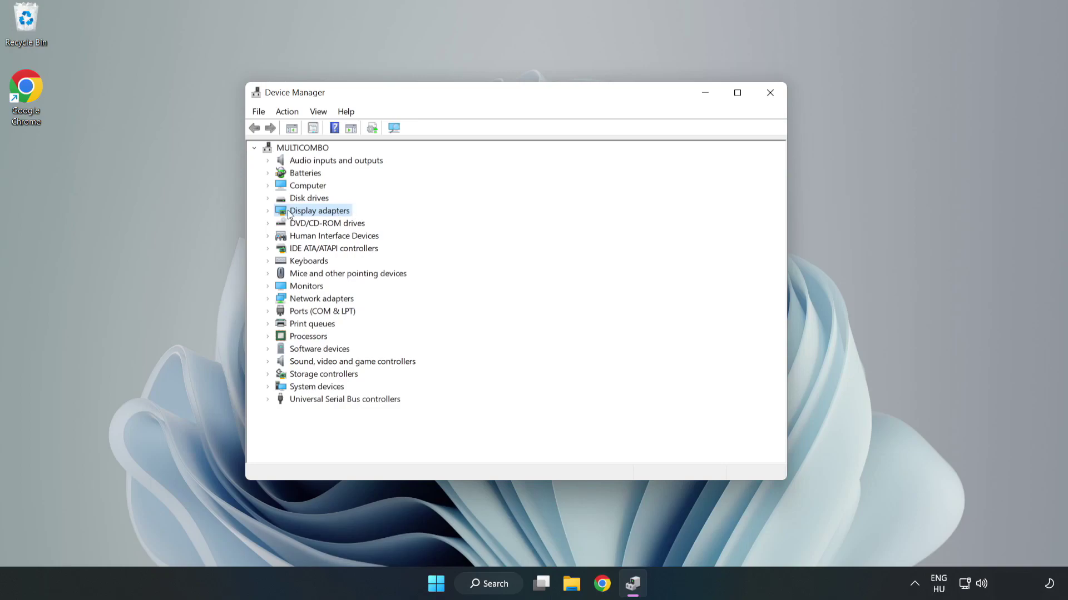
pyautogui.click(268, 211)
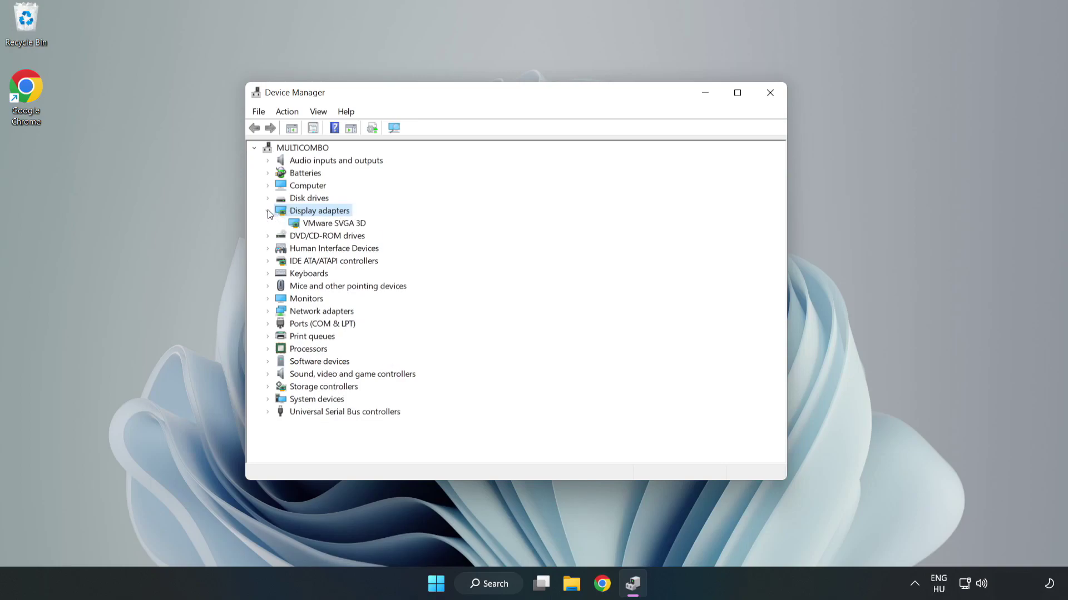
pyautogui.click(334, 223)
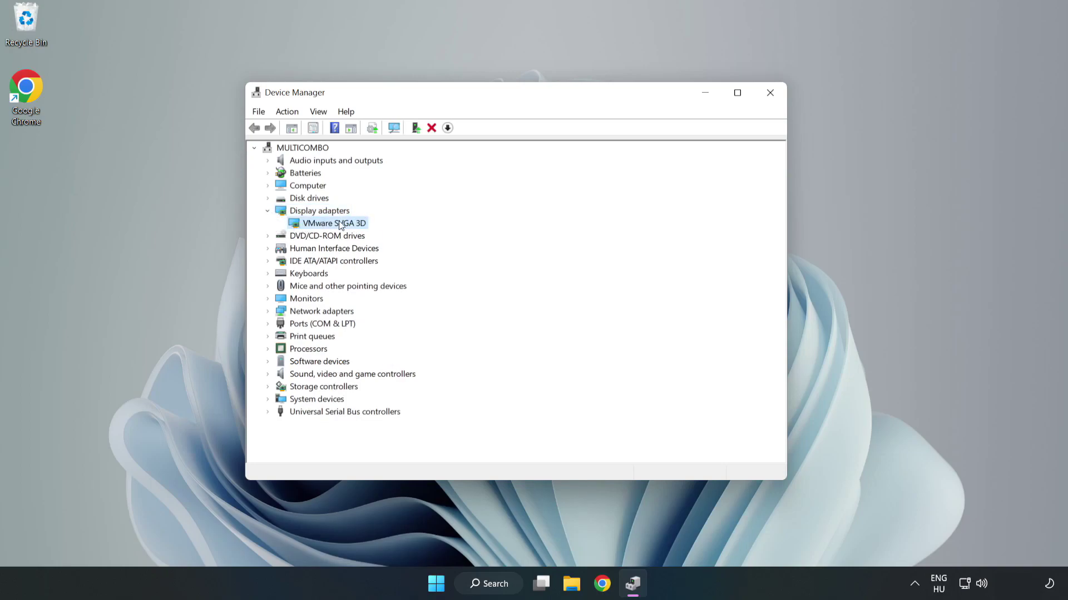
pyautogui.rightClick(332, 227)
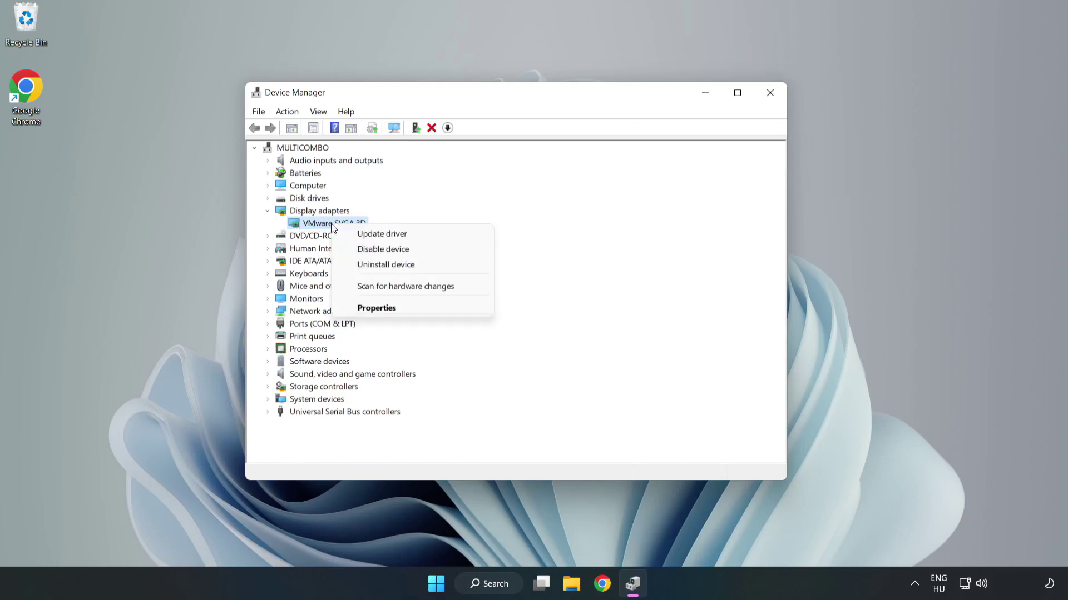
pyautogui.click(414, 239)
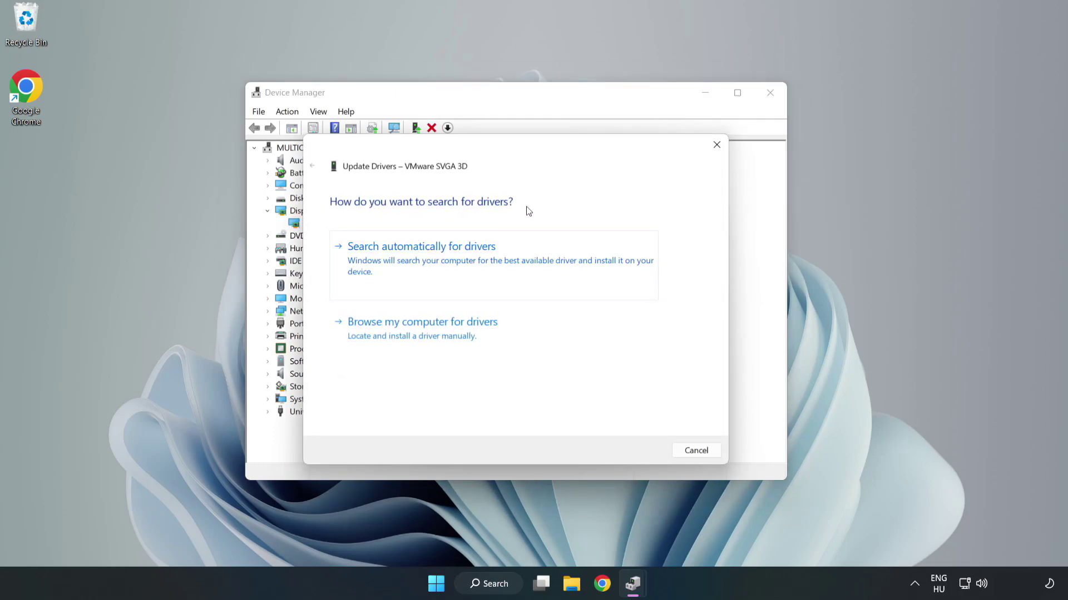
pyautogui.click(426, 260)
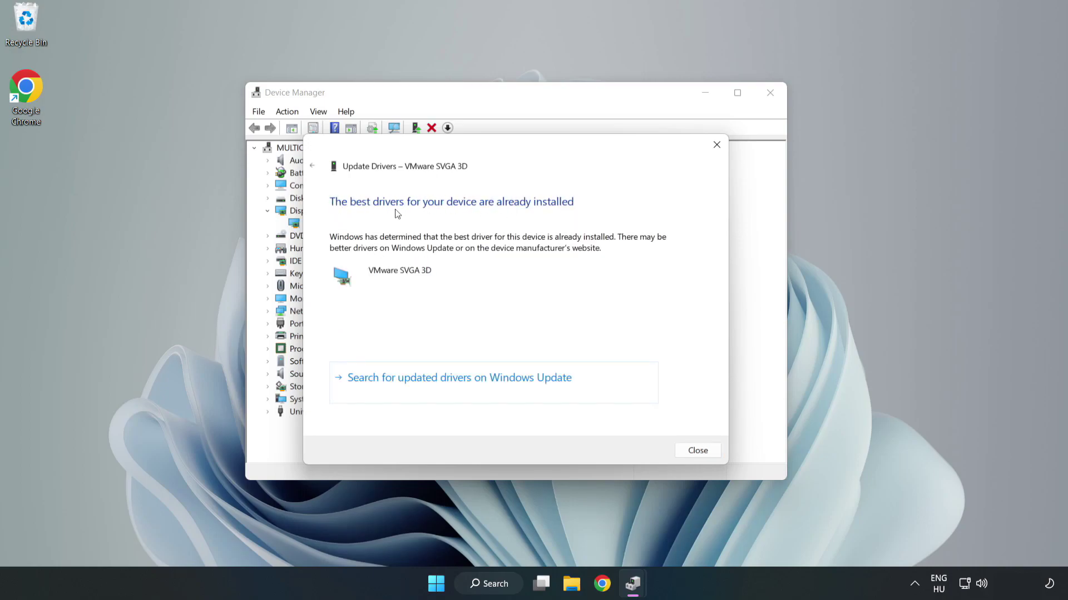
pyautogui.click(698, 452)
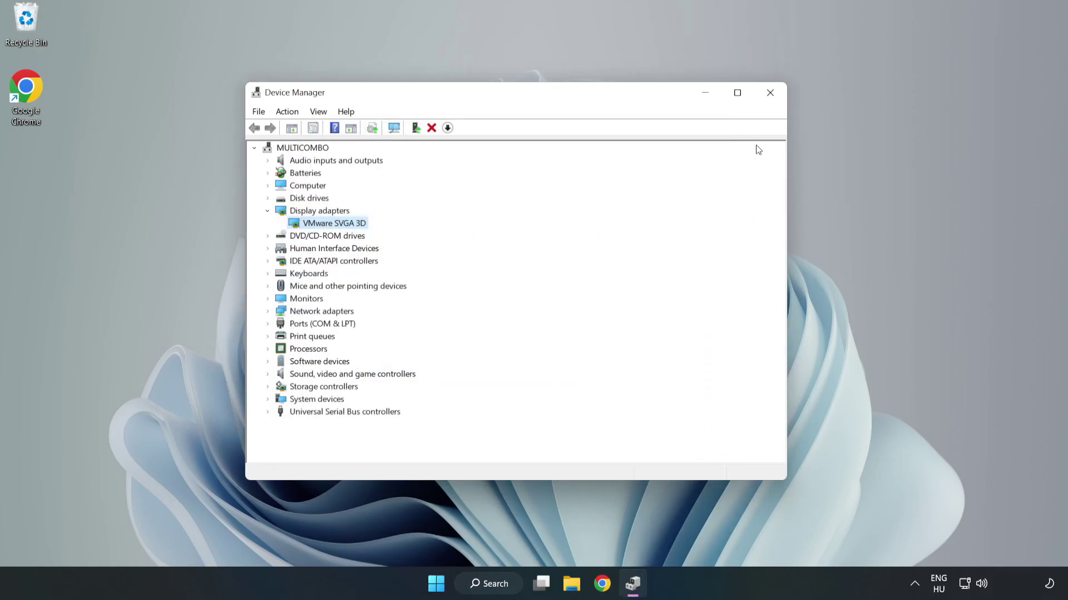
# Close Device Manager, open Windows Update via an 'updates' search, check for updates, then close Settings
pyautogui.click(771, 95)
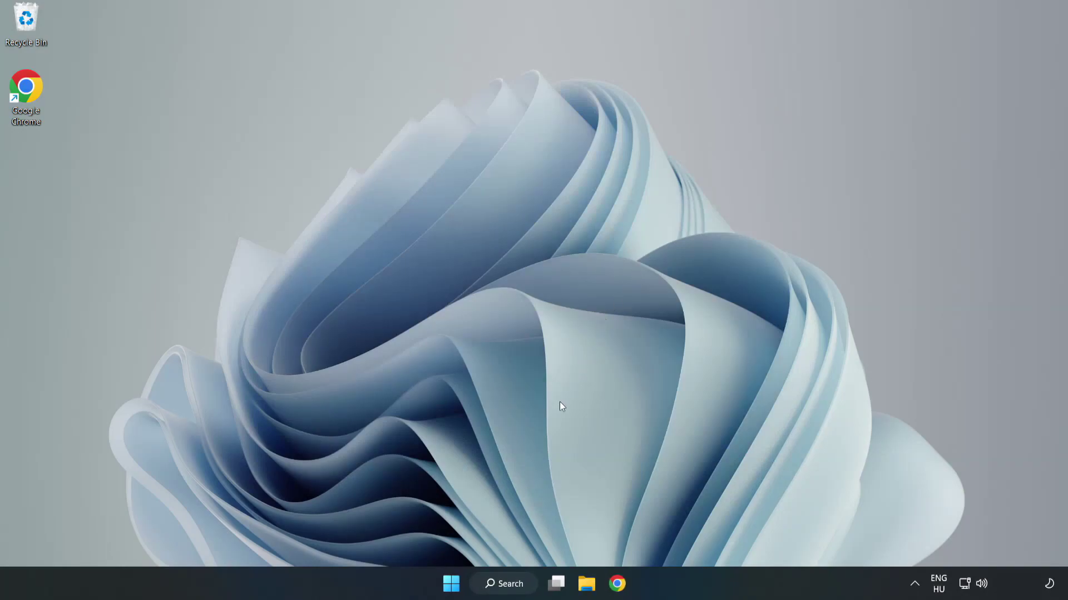
pyautogui.click(497, 585)
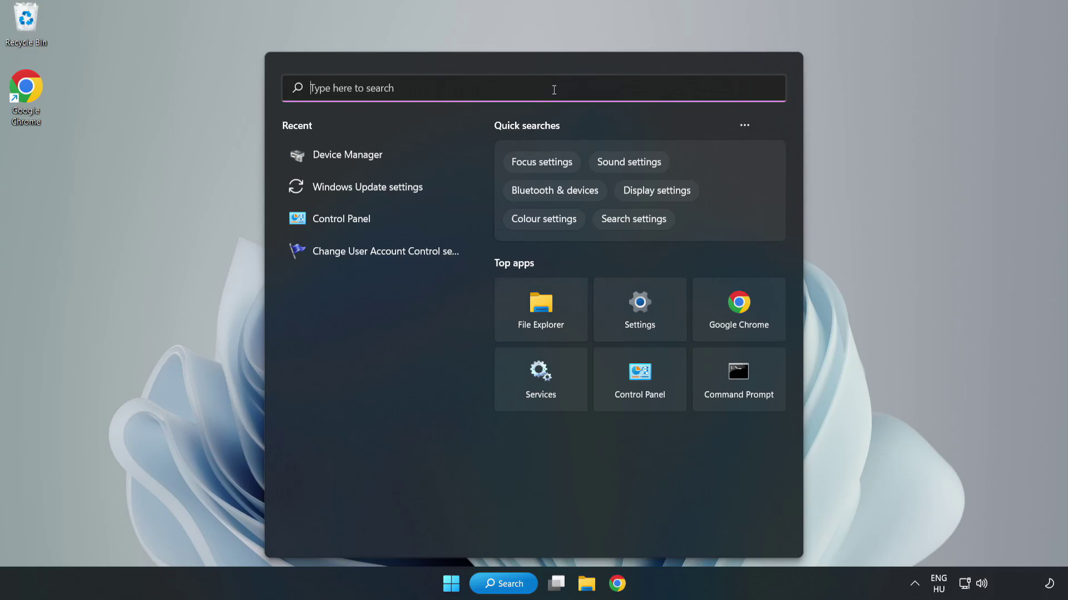
pyautogui.write('updates')
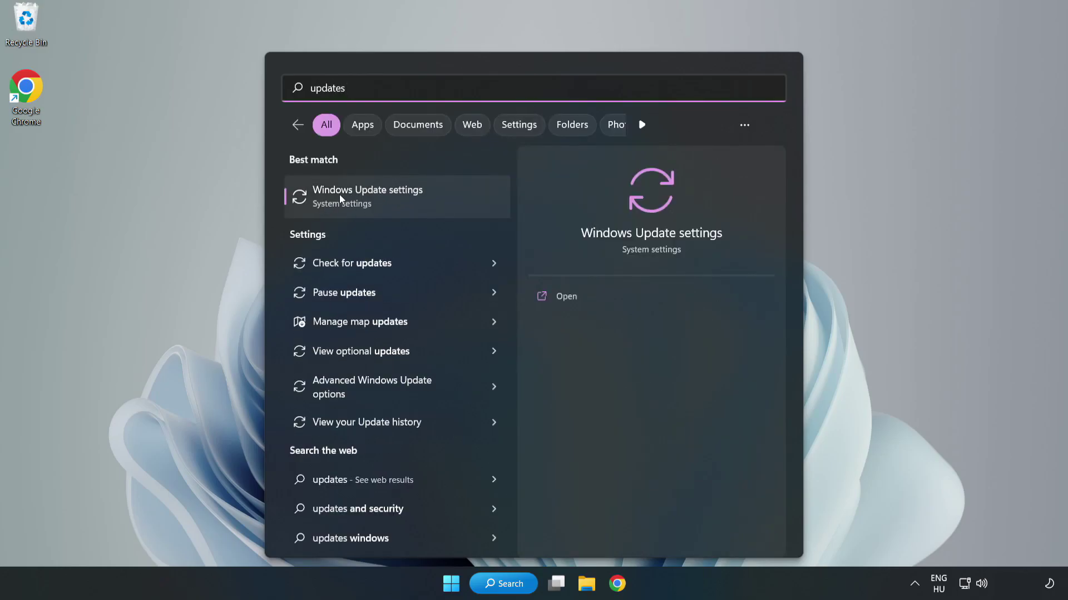
pyautogui.click(380, 199)
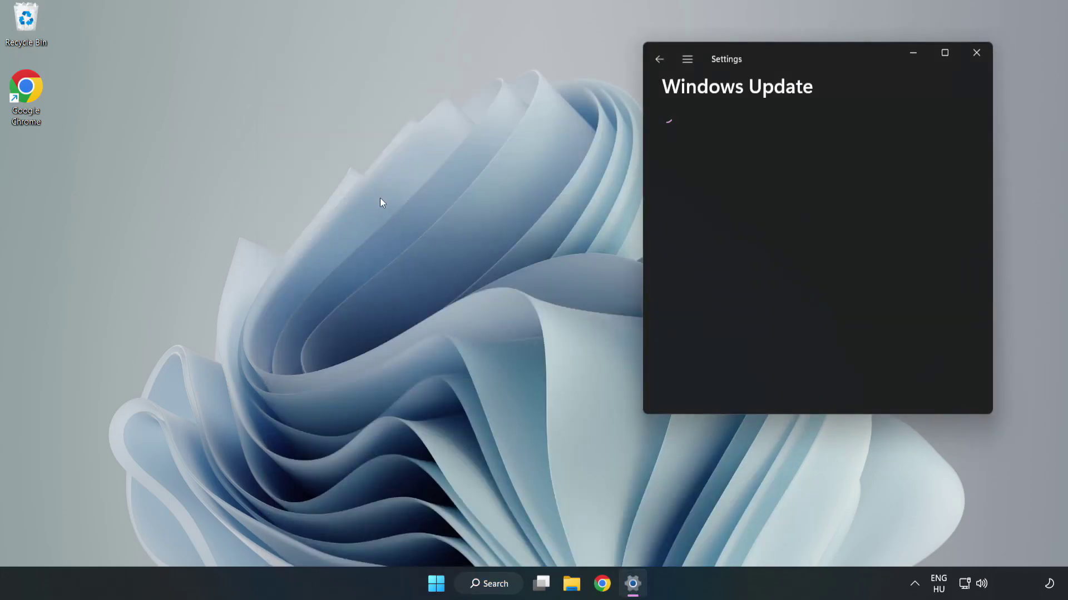
pyautogui.click(944, 52)
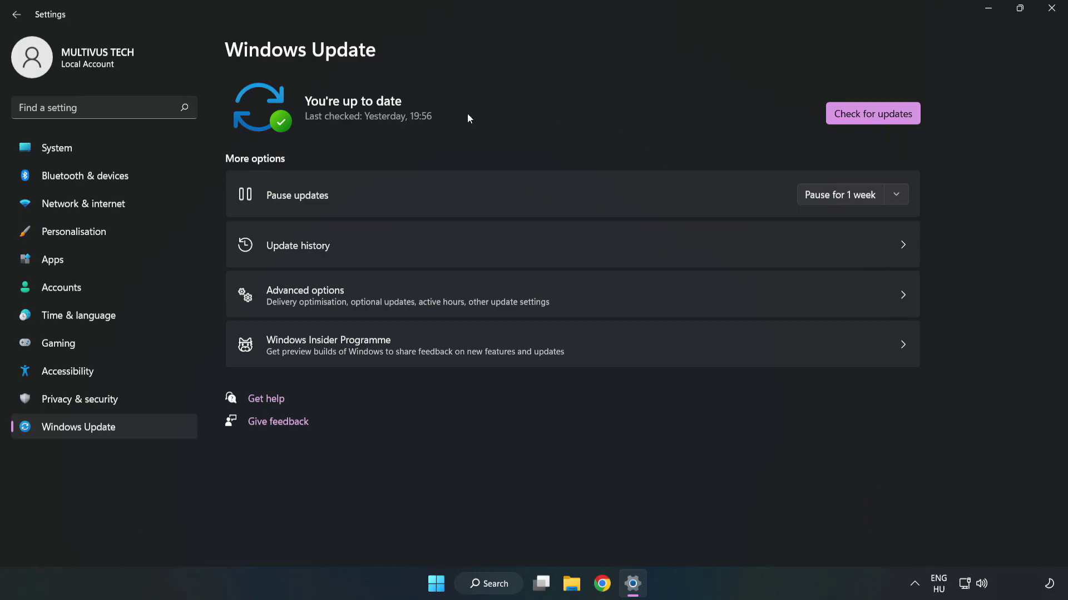
pyautogui.click(876, 116)
pyautogui.click(1050, 9)
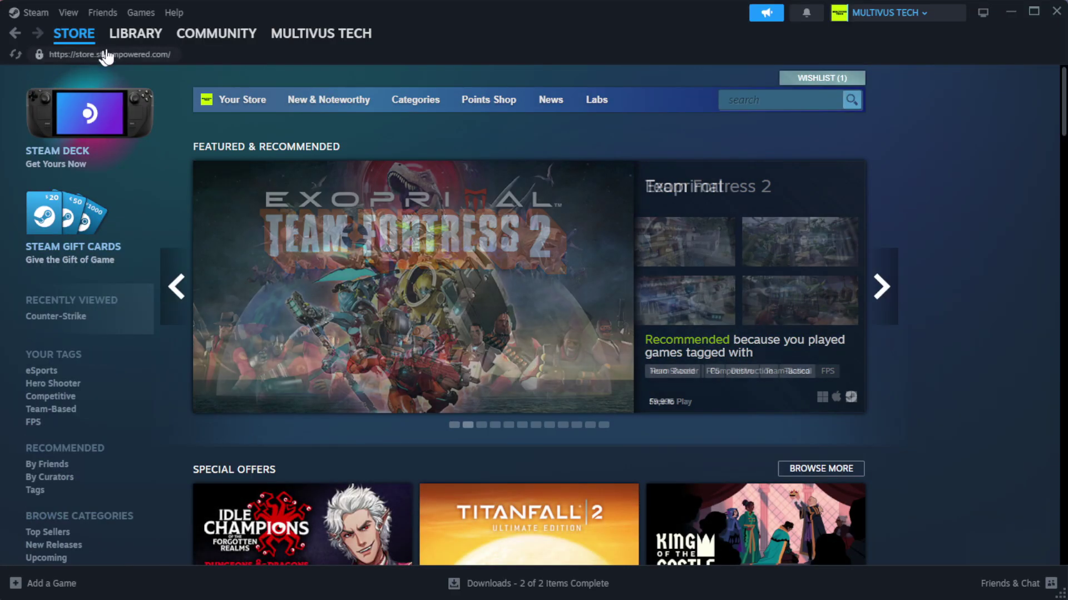
# Verify integrity of YOUR NOT WORKING GAME's installed files from its Steam properties, validating all 1039 files
pyautogui.moveTo(139, 39)
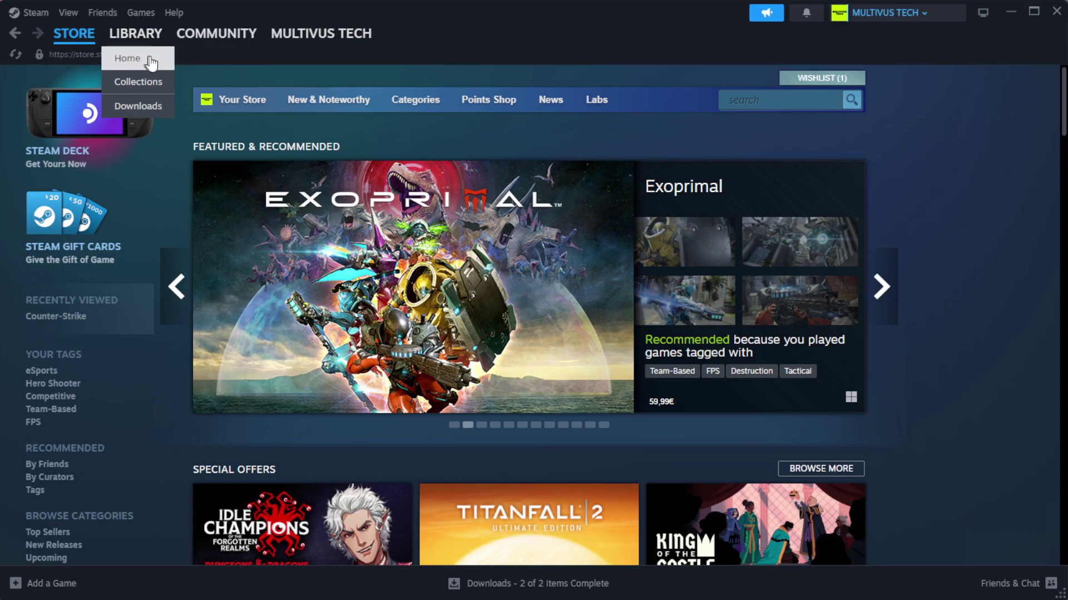
pyautogui.click(154, 59)
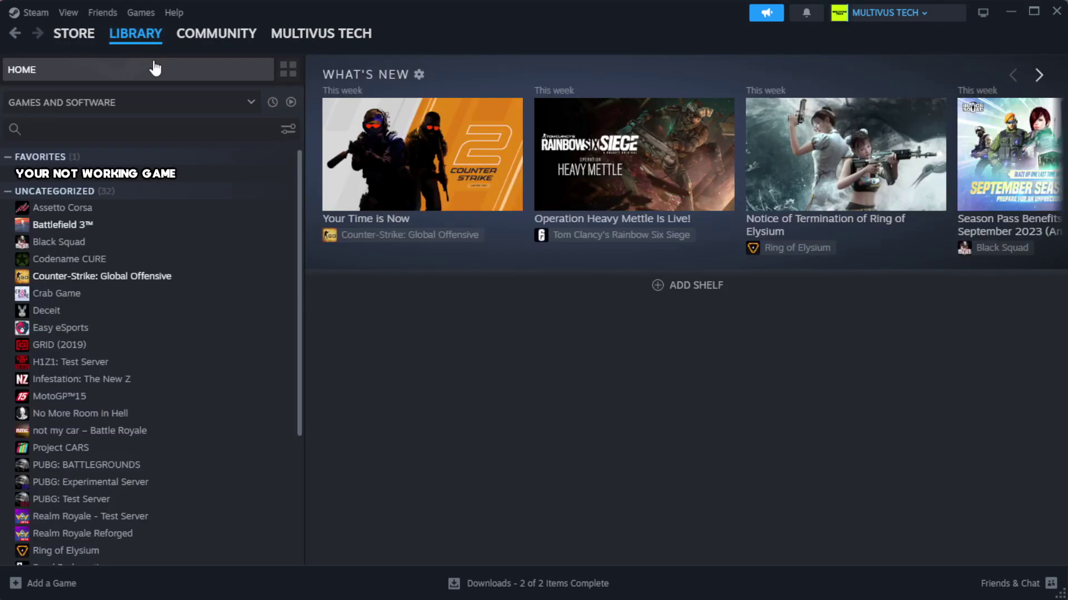
pyautogui.rightClick(262, 177)
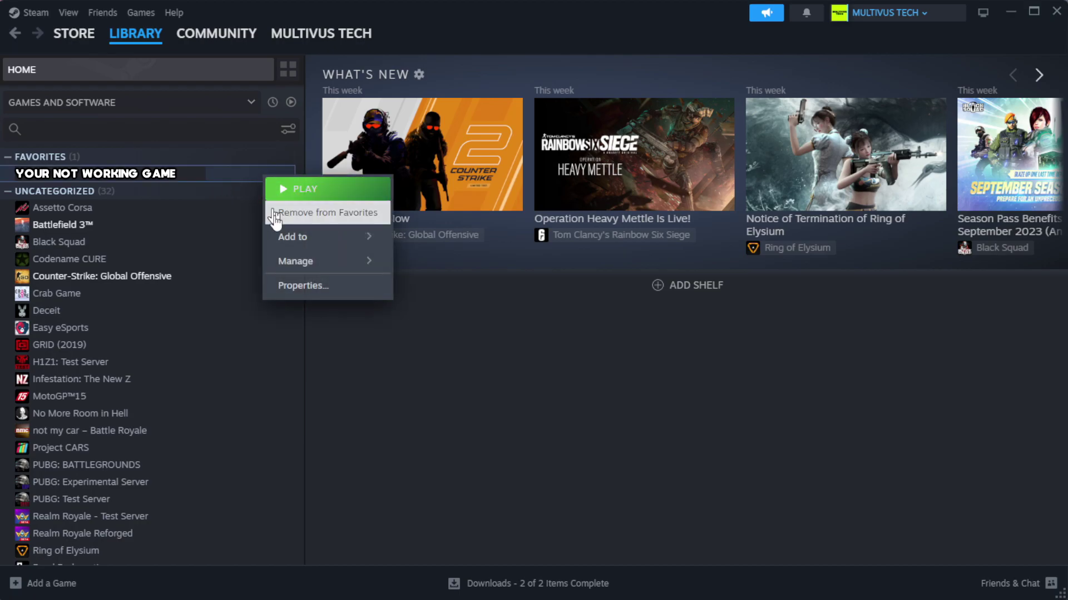
pyautogui.click(338, 293)
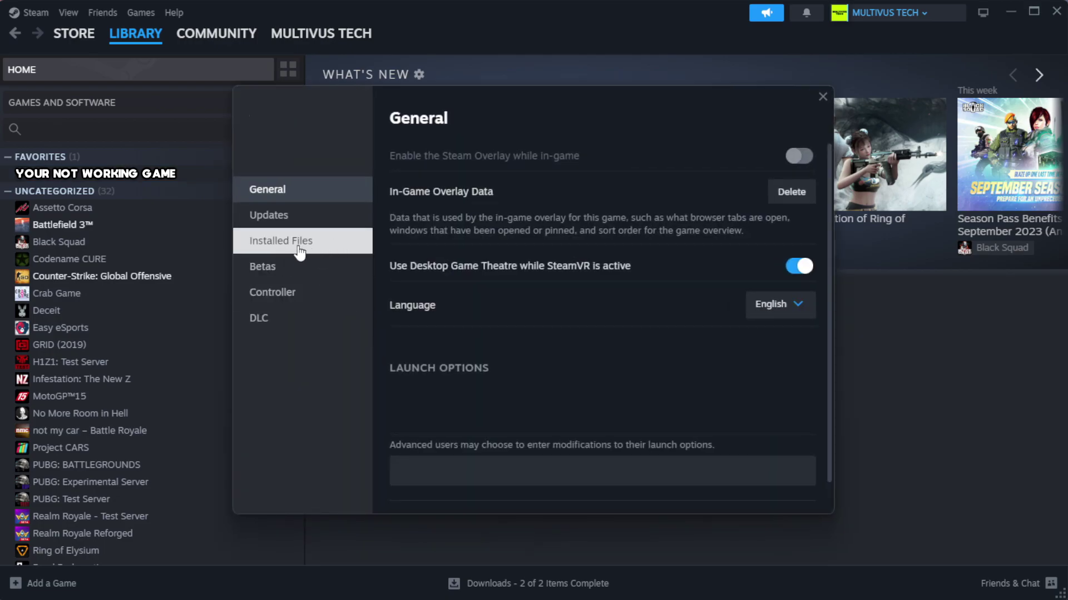
pyautogui.click(350, 253)
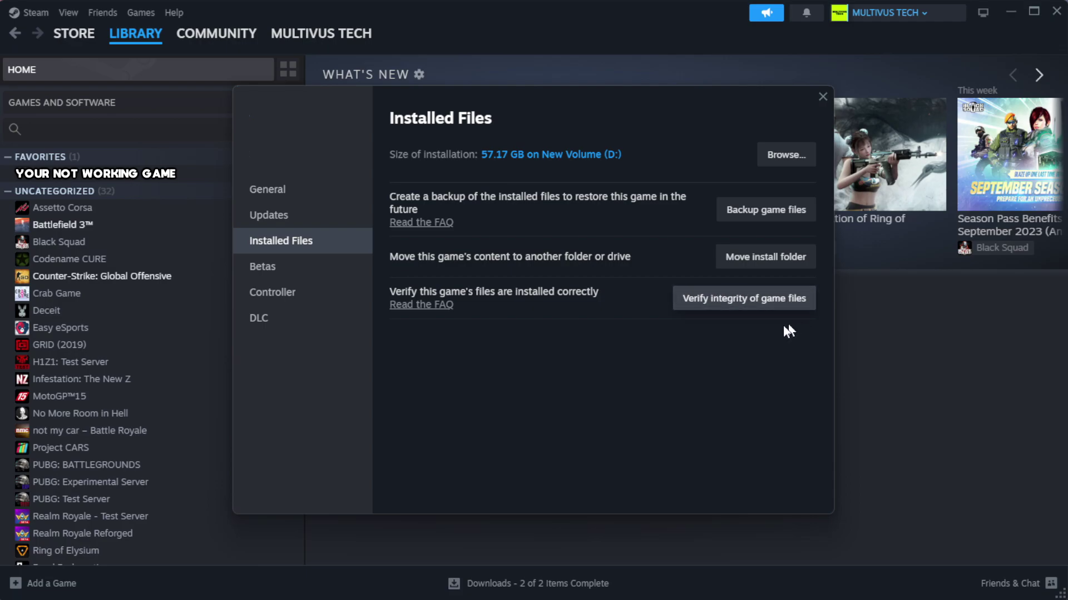
pyautogui.click(751, 310)
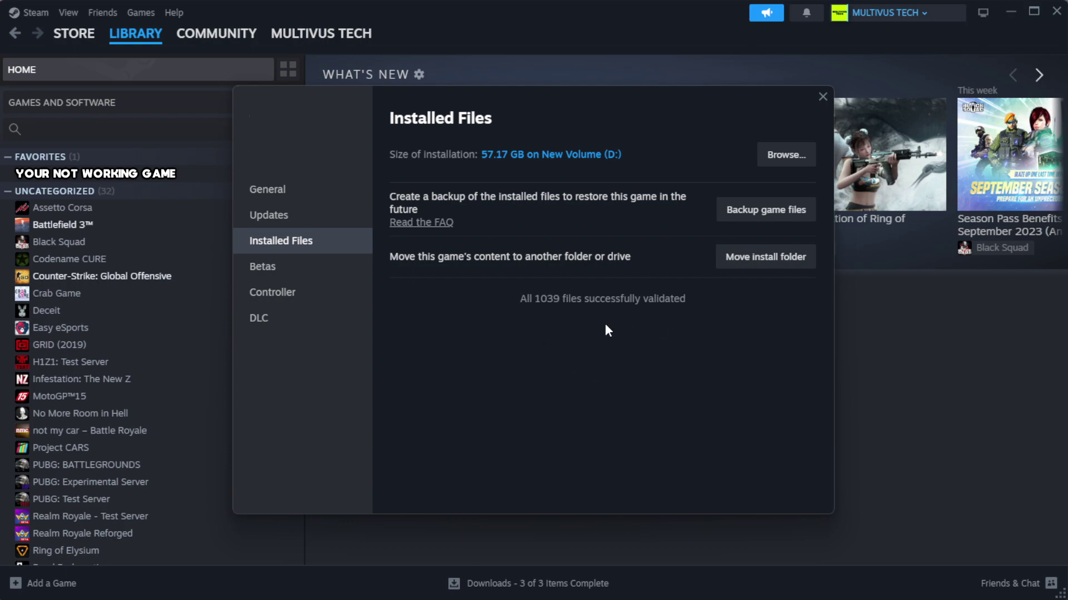
# Open the Properties of the YOUR NOT WORKING GAME shortcut in the game's install folder
pyautogui.click(785, 155)
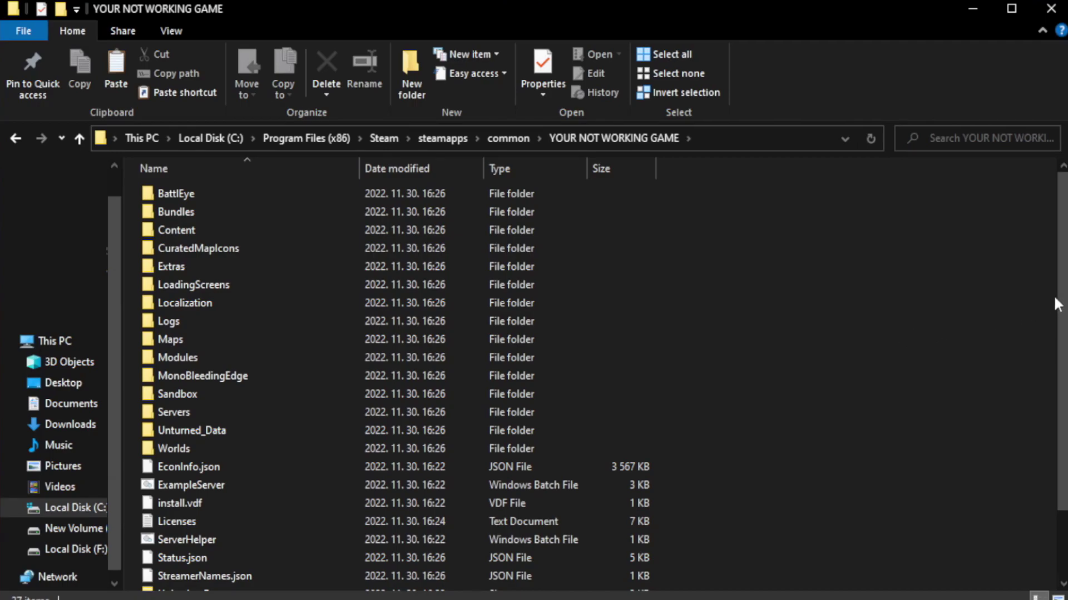
pyautogui.scroll(-2, 1055, 305)
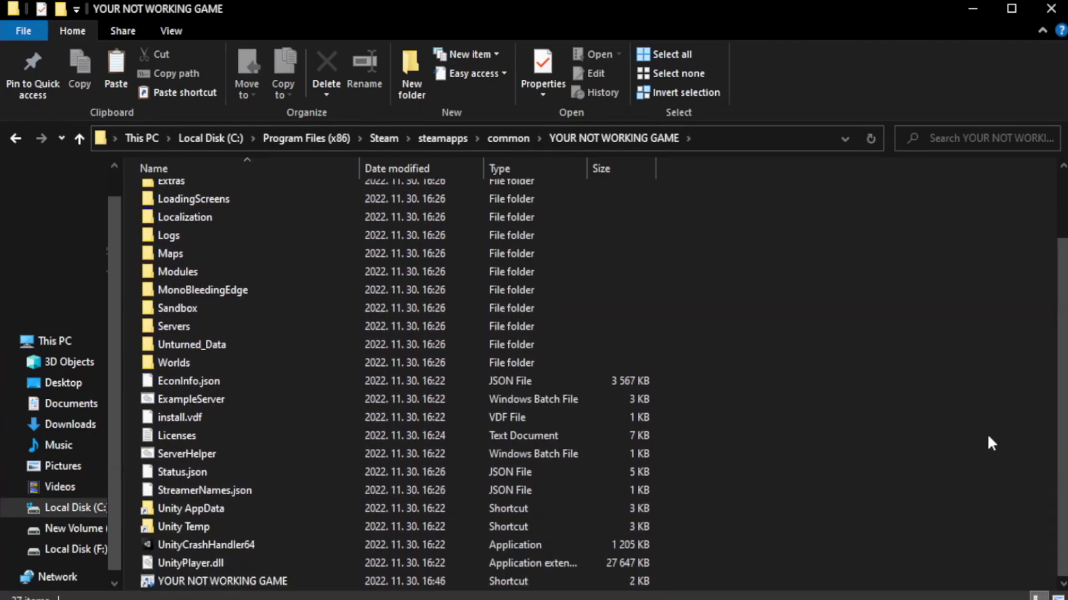
pyautogui.click(384, 582)
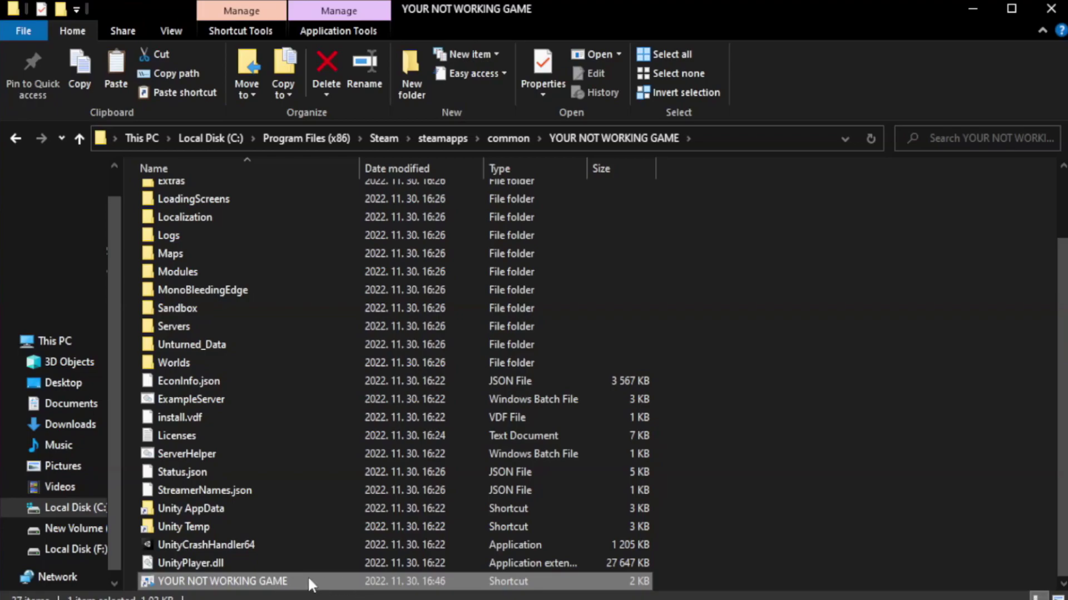
pyautogui.rightClick(356, 578)
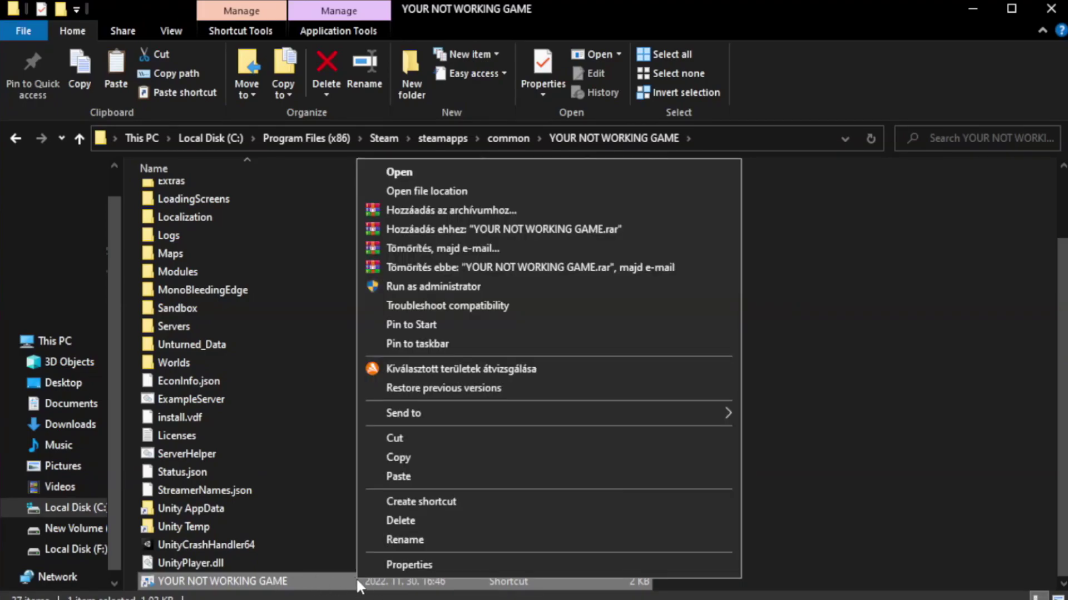
pyautogui.click(544, 564)
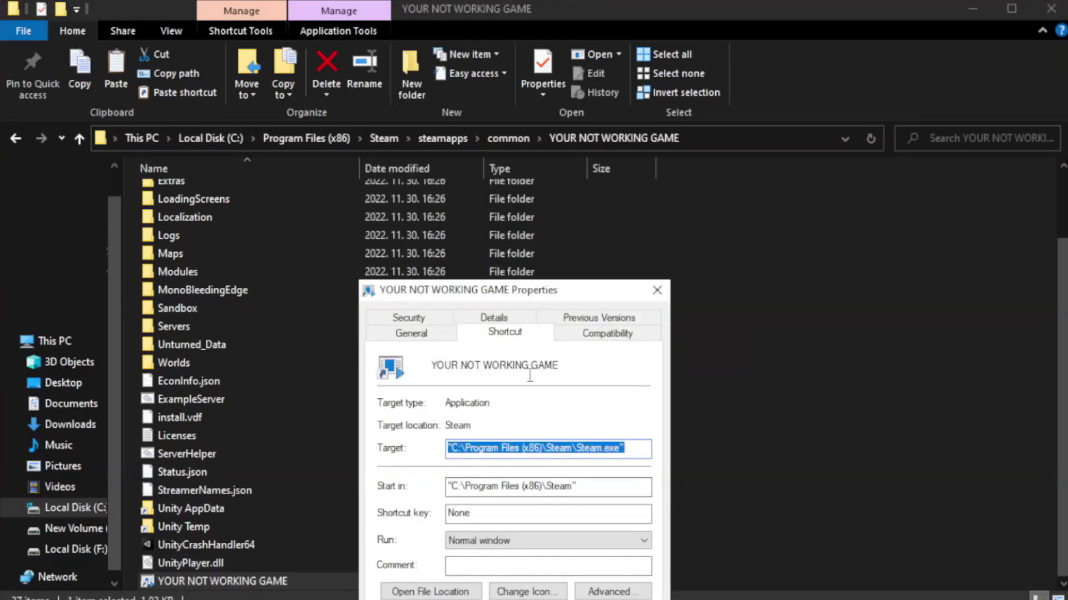
pyautogui.moveTo(535, 297); pyautogui.dragTo(536, 108)
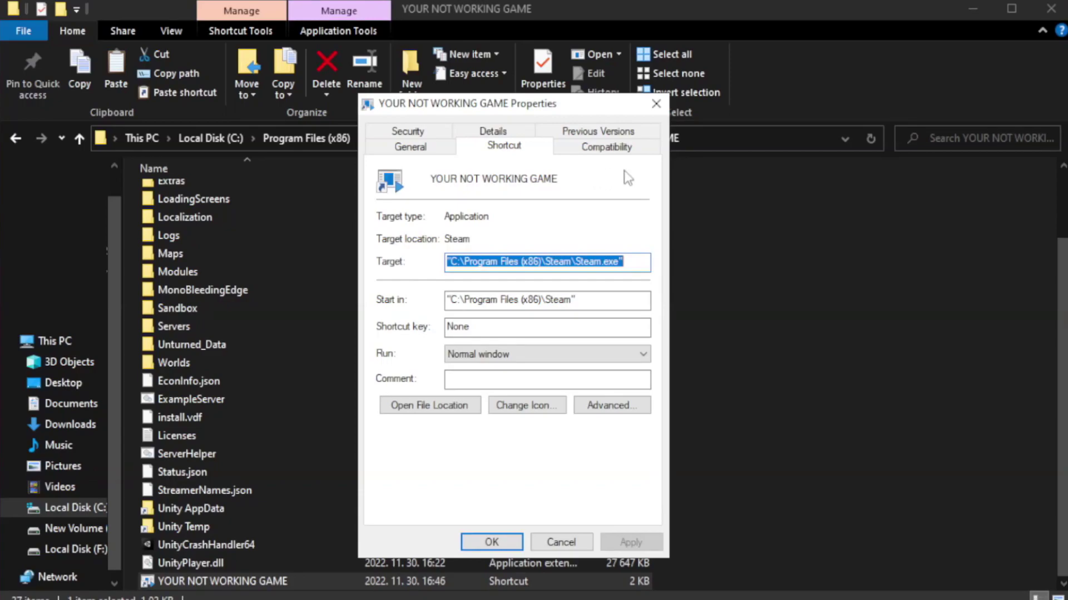
# Set Windows 8 compatibility mode, disable fullscreen optimizations and run as administrator, then apply
pyautogui.click(603, 149)
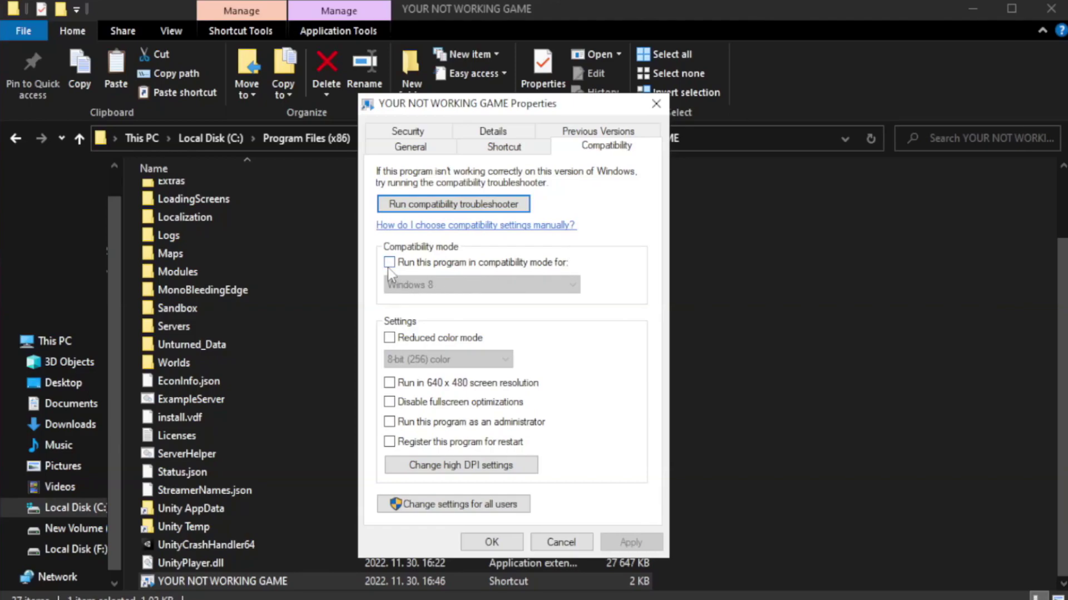
pyautogui.click(423, 264)
pyautogui.click(480, 285)
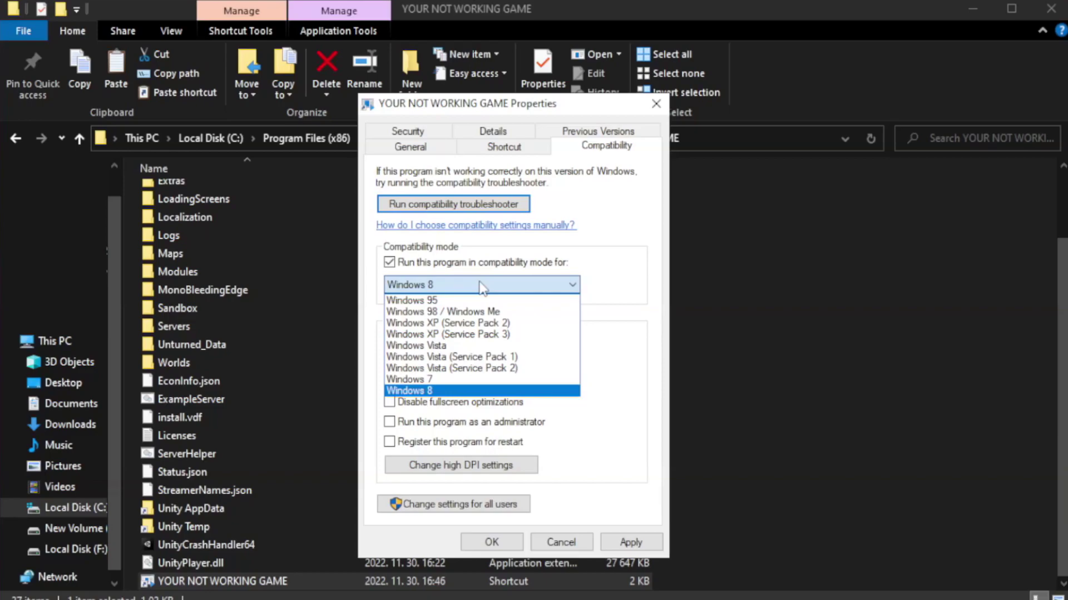
pyautogui.click(452, 391)
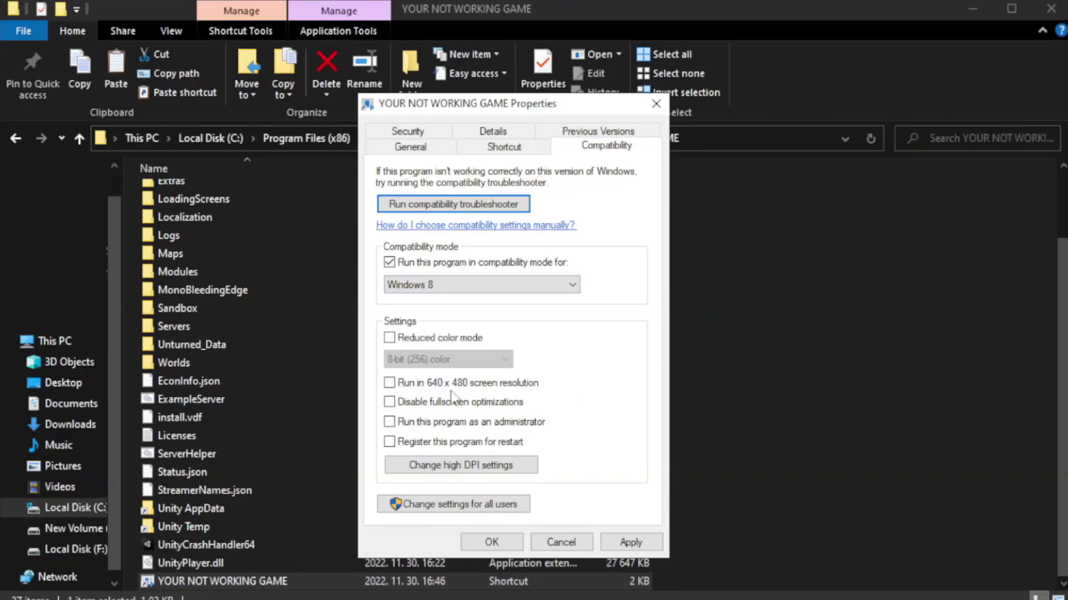
pyautogui.click(416, 410)
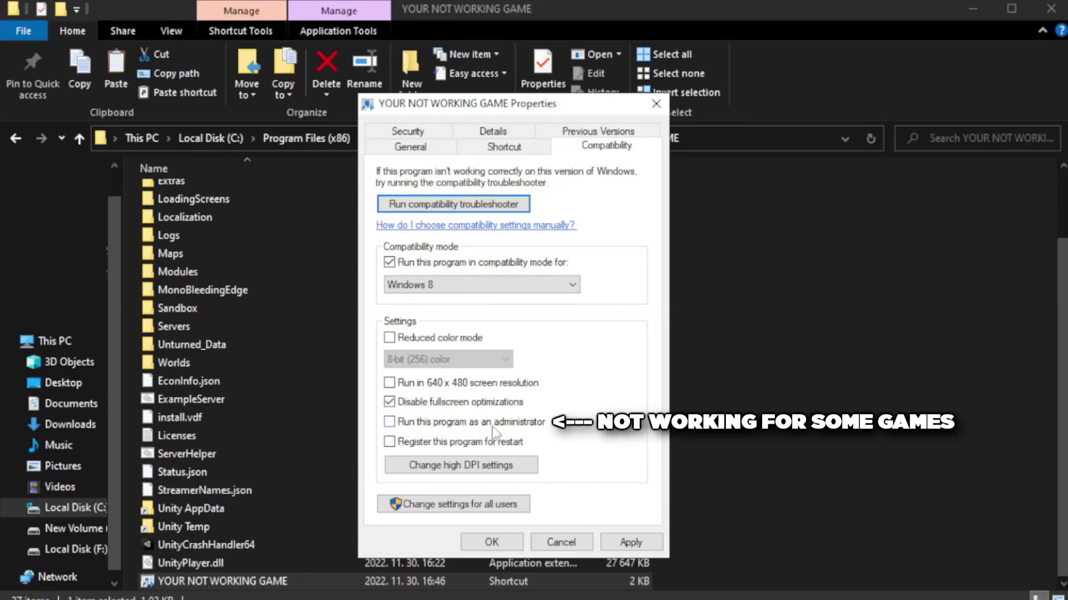
pyautogui.click(419, 430)
pyautogui.click(632, 539)
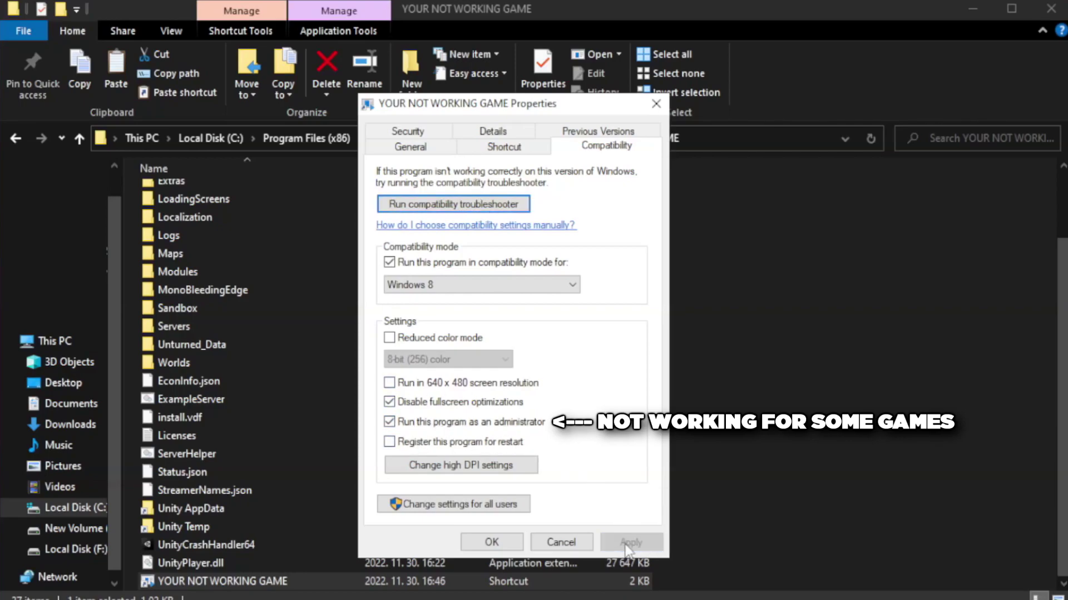
pyautogui.click(490, 545)
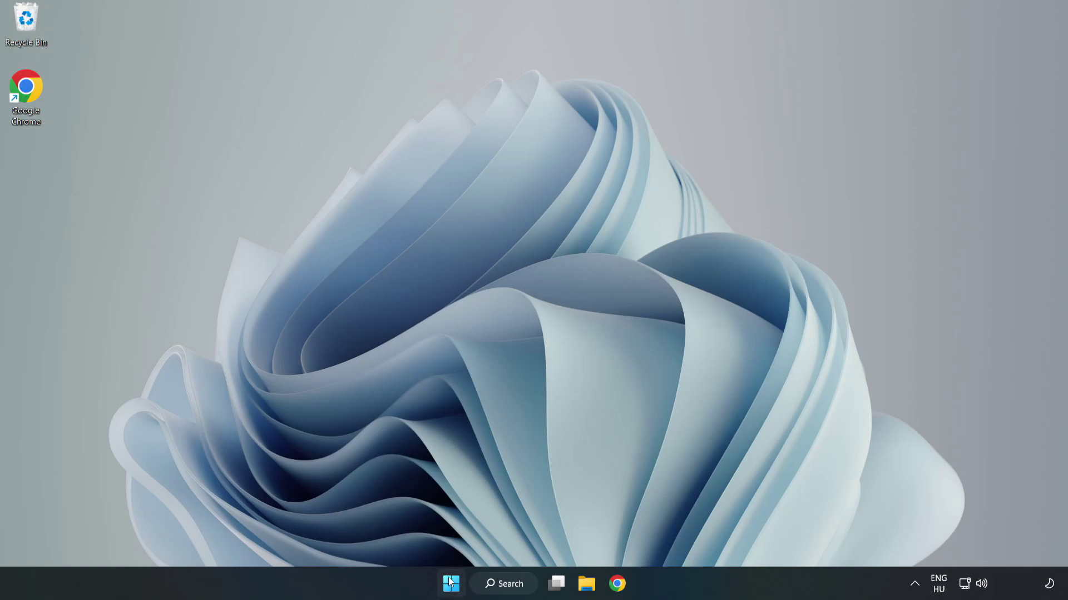
# Open Task Manager from the Start quick-link menu and show the Startup apps list
pyautogui.rightClick(453, 587)
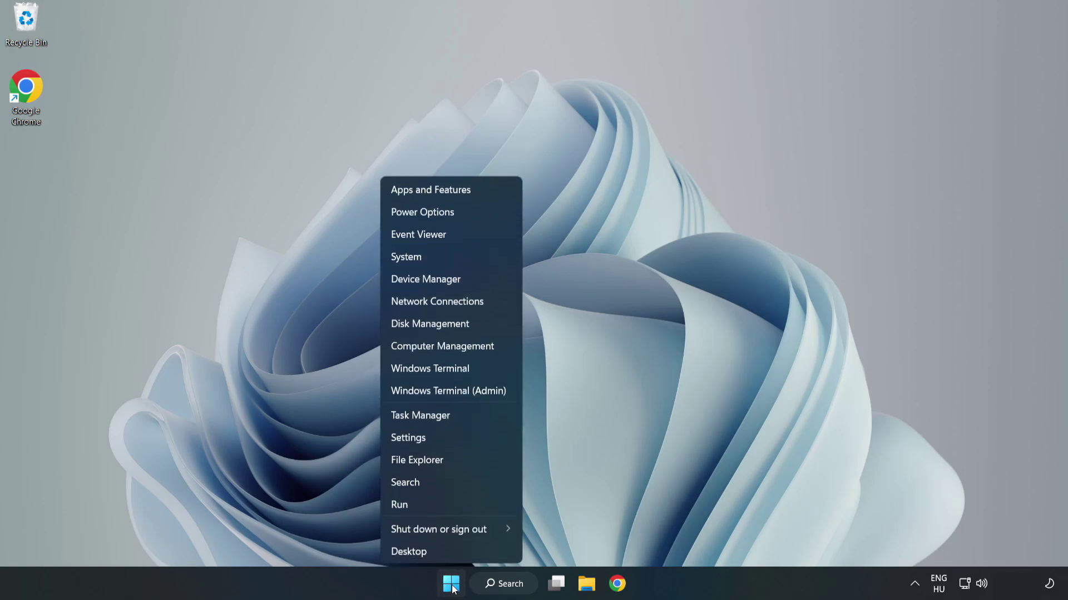
pyautogui.click(449, 418)
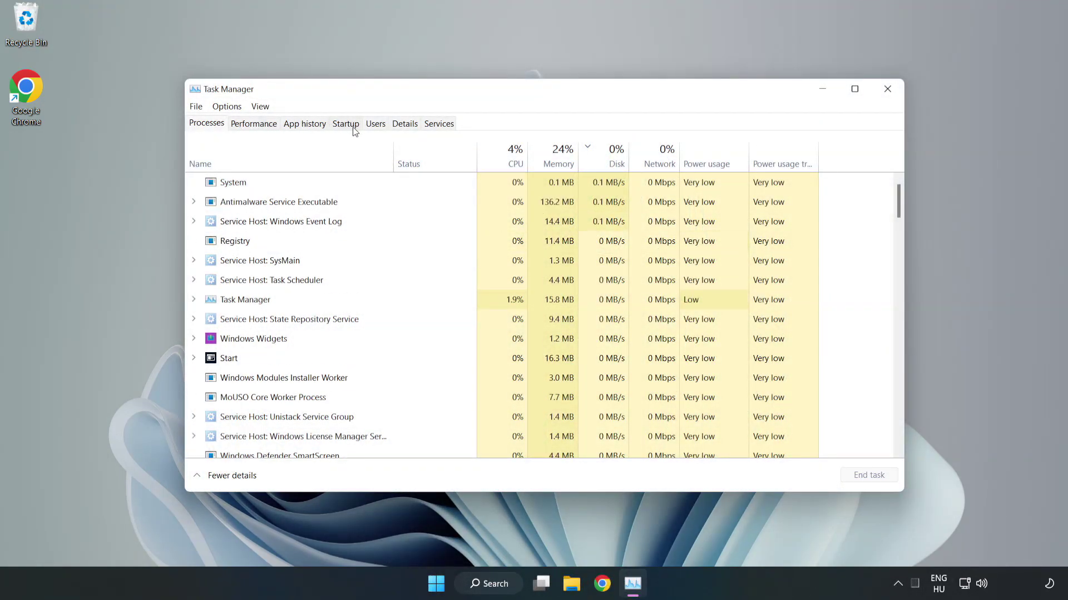
pyautogui.click(347, 127)
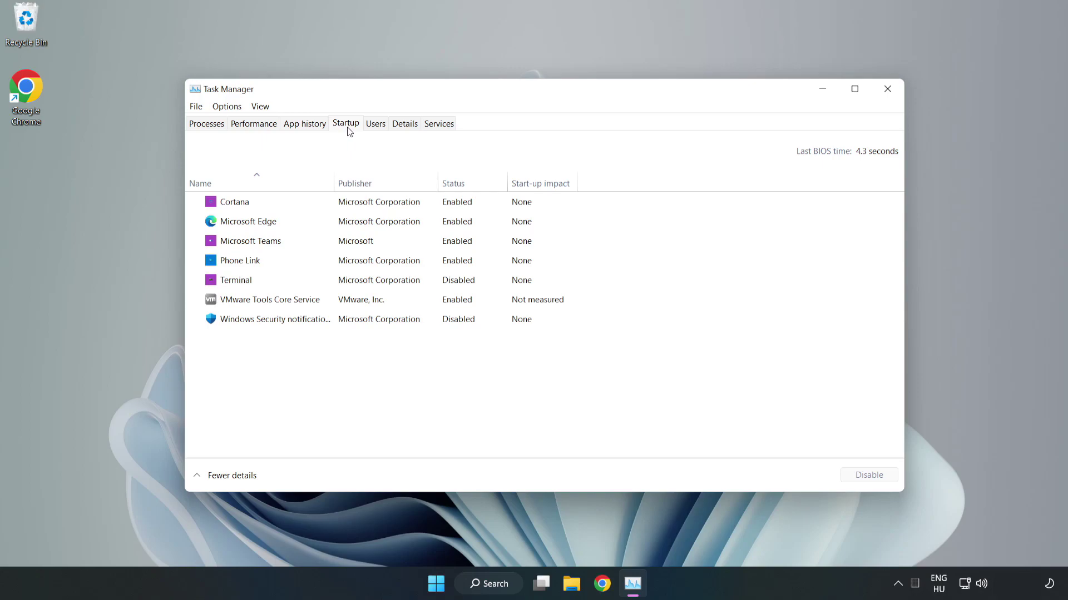
# Disable Cortana, Microsoft Edge, Microsoft Teams and Phone Link at startup, then close Task Manager
pyautogui.click(369, 209)
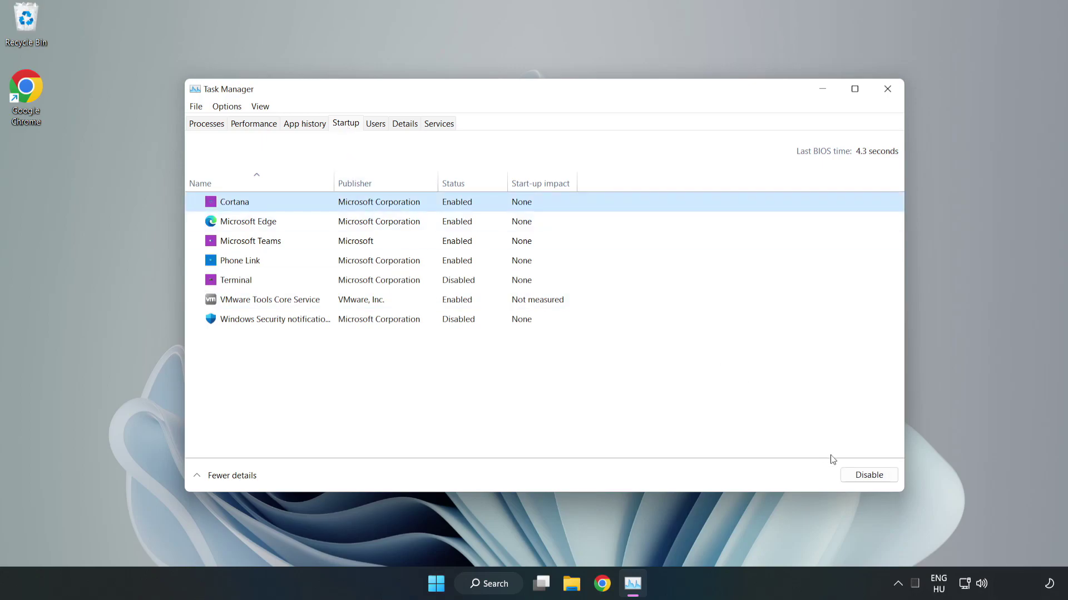
pyautogui.click(859, 476)
pyautogui.click(464, 221)
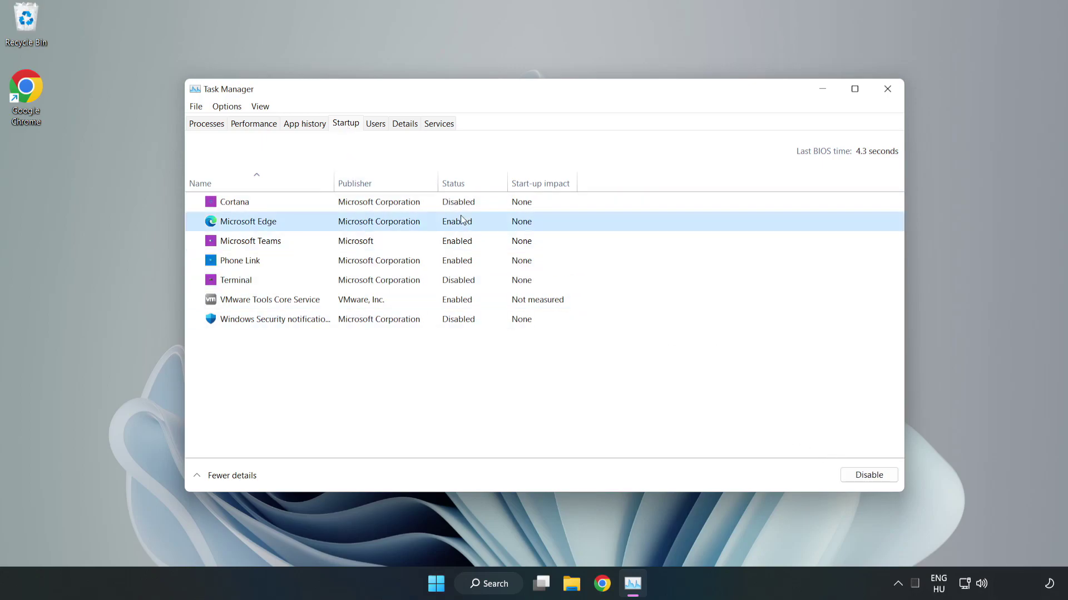
pyautogui.click(861, 474)
pyautogui.click(369, 243)
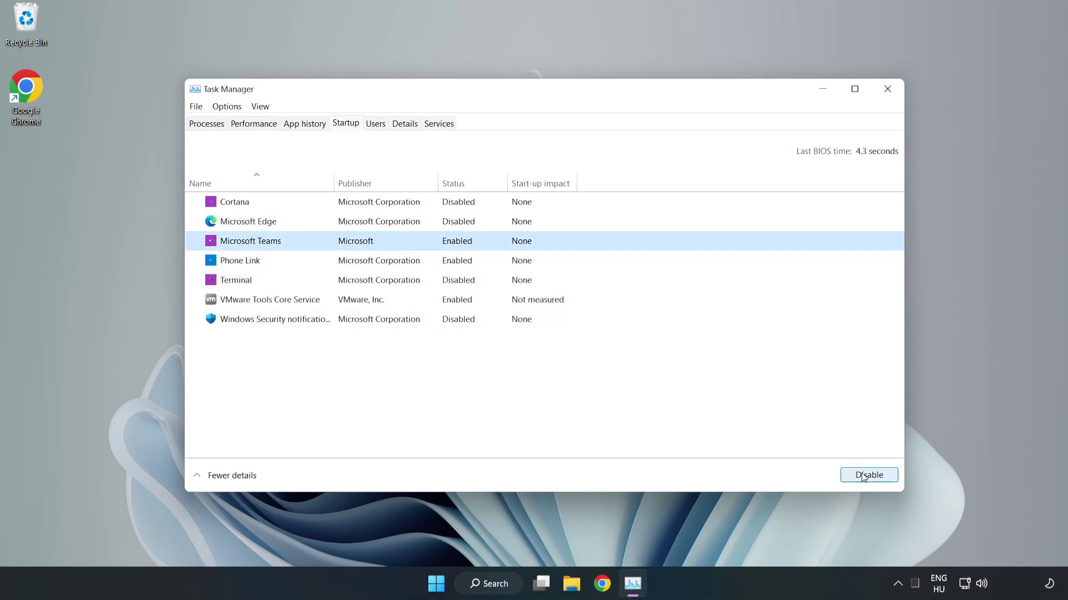
pyautogui.click(864, 476)
pyautogui.click(357, 262)
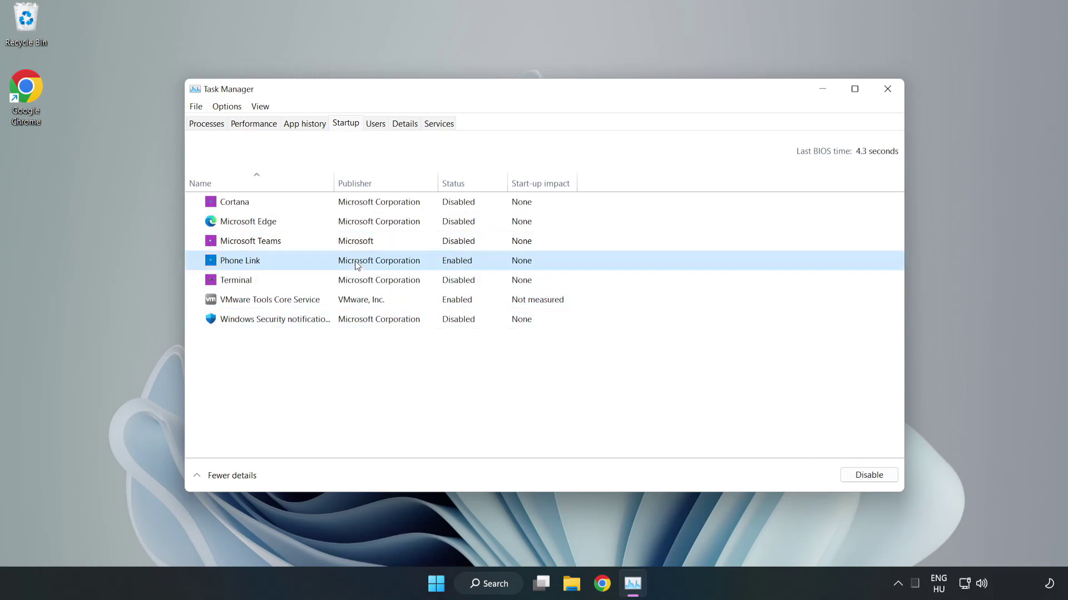
pyautogui.click(857, 476)
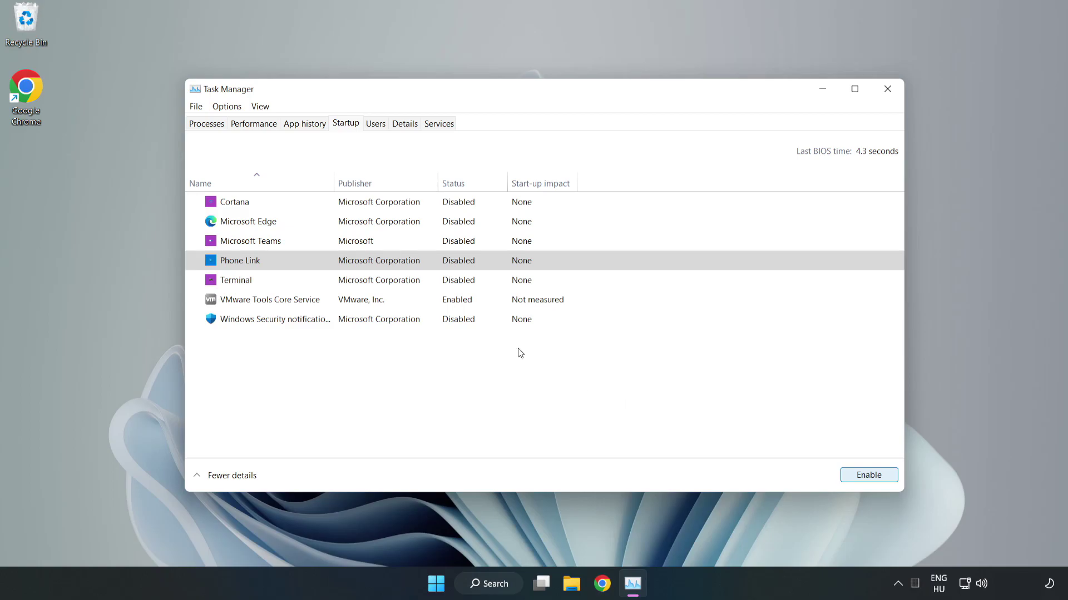
pyautogui.click(888, 91)
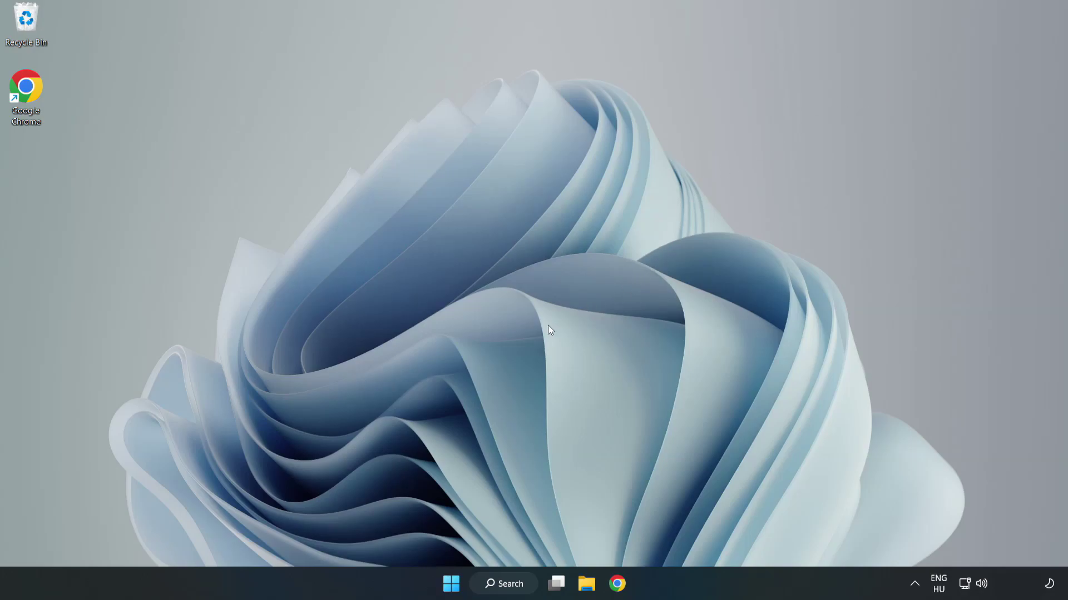
# Download the DirectX End-User Runtime web installer from the Chrome Download Center page
pyautogui.click(616, 593)
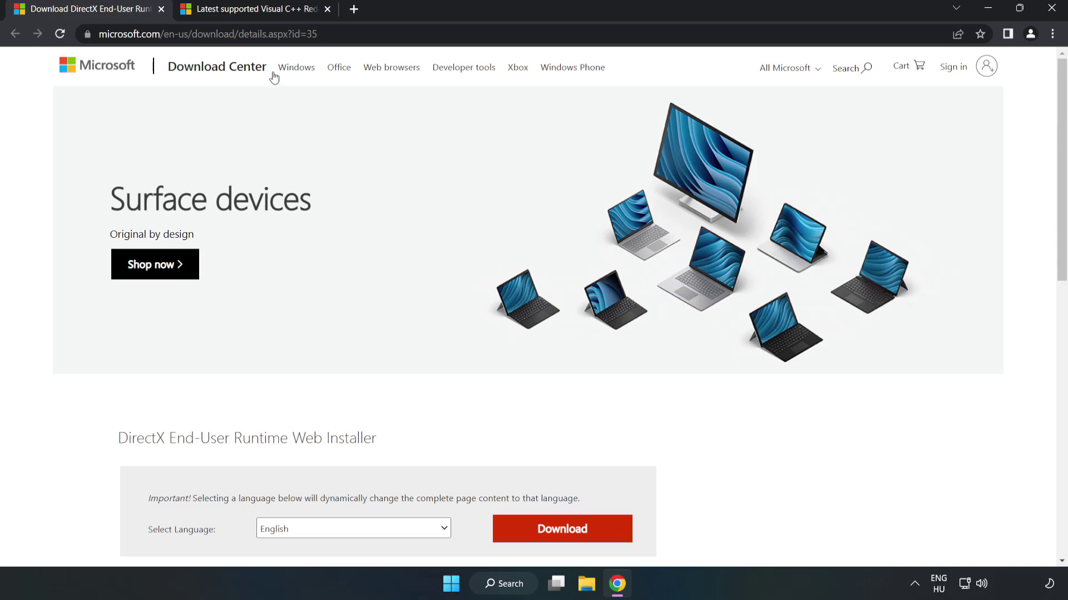
pyautogui.hotkey('ctrl', 'l')
pyautogui.press('End')
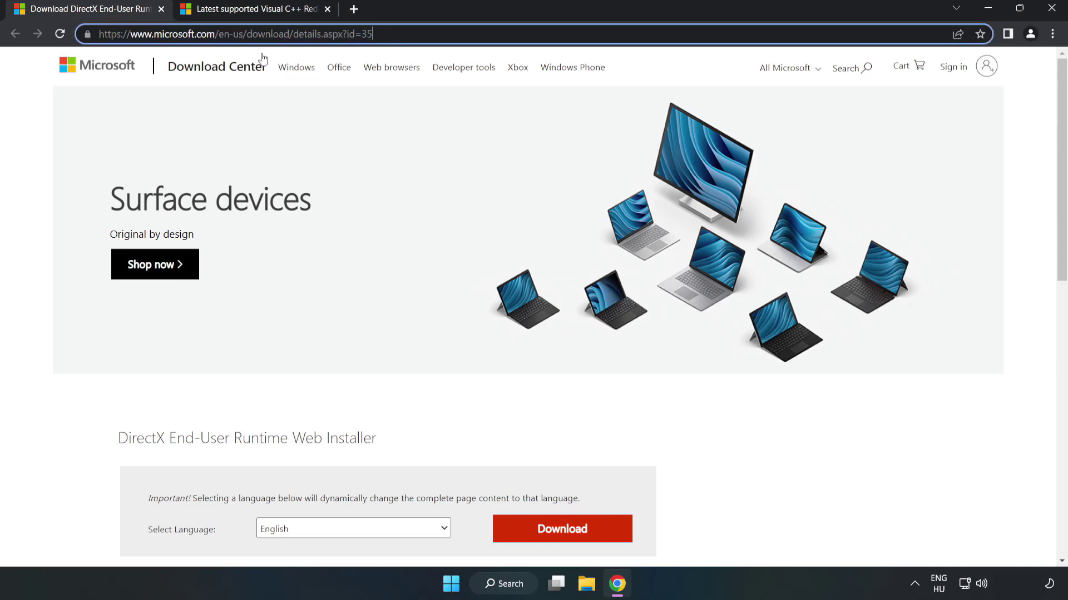
pyautogui.click(45, 128)
pyautogui.scroll(-3, 45, 127)
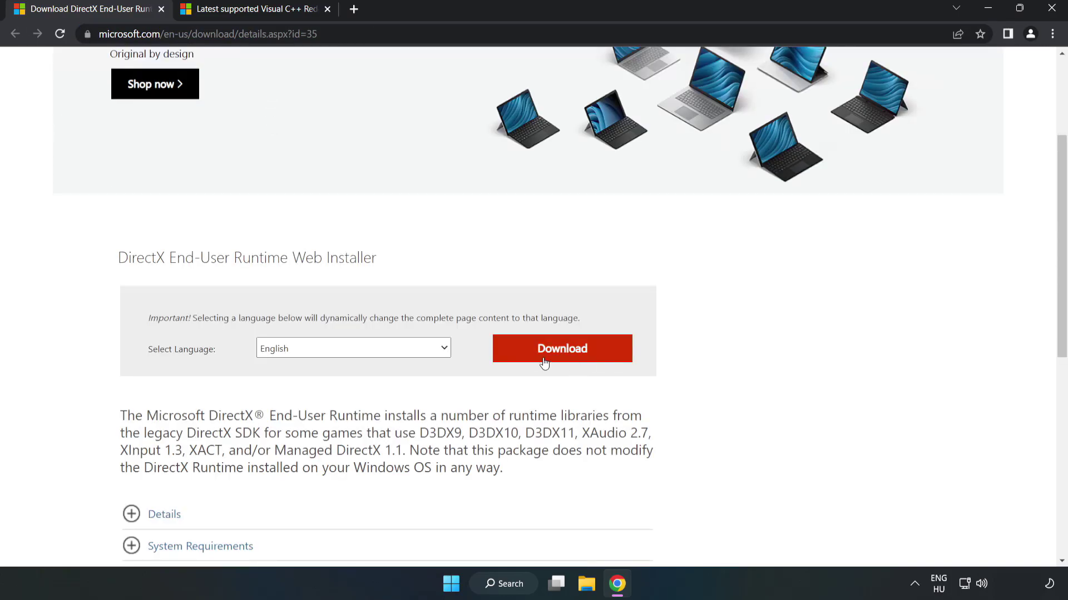
pyautogui.click(566, 358)
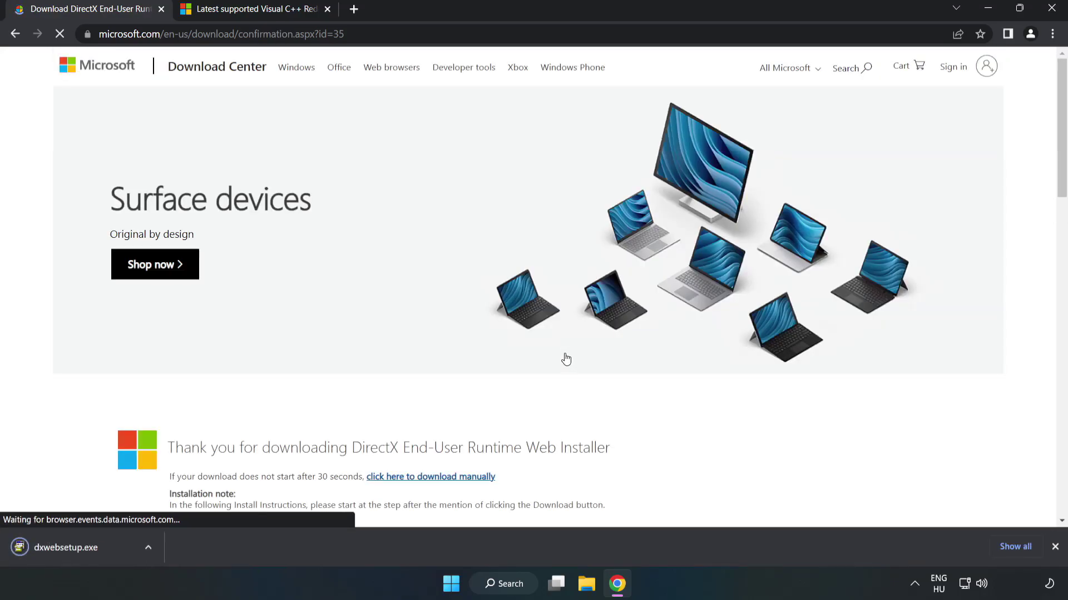
# Run dxwebsetup.exe, accept the licence, skip the Bing Bar offer and finish setup
pyautogui.click(78, 548)
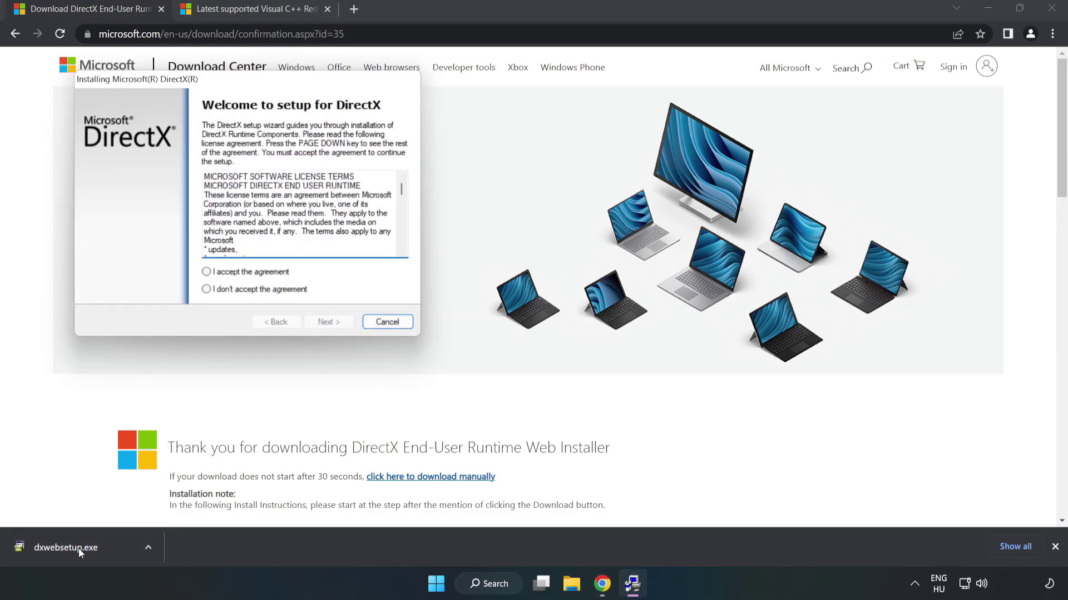
pyautogui.moveTo(244, 85); pyautogui.dragTo(520, 179)
pyautogui.moveTo(679, 285); pyautogui.dragTo(669, 339)
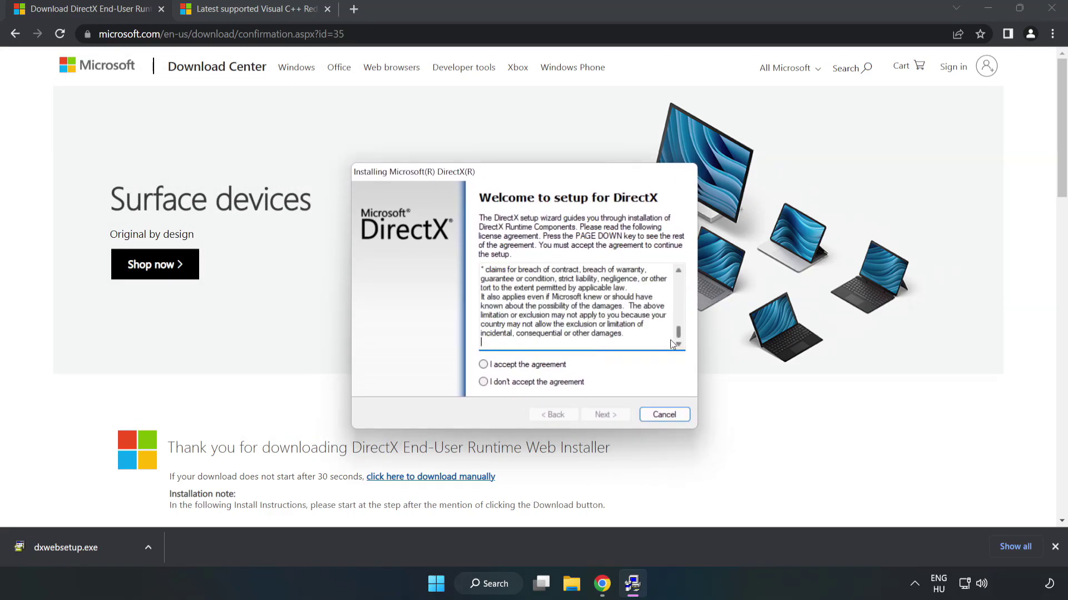
pyautogui.click(494, 367)
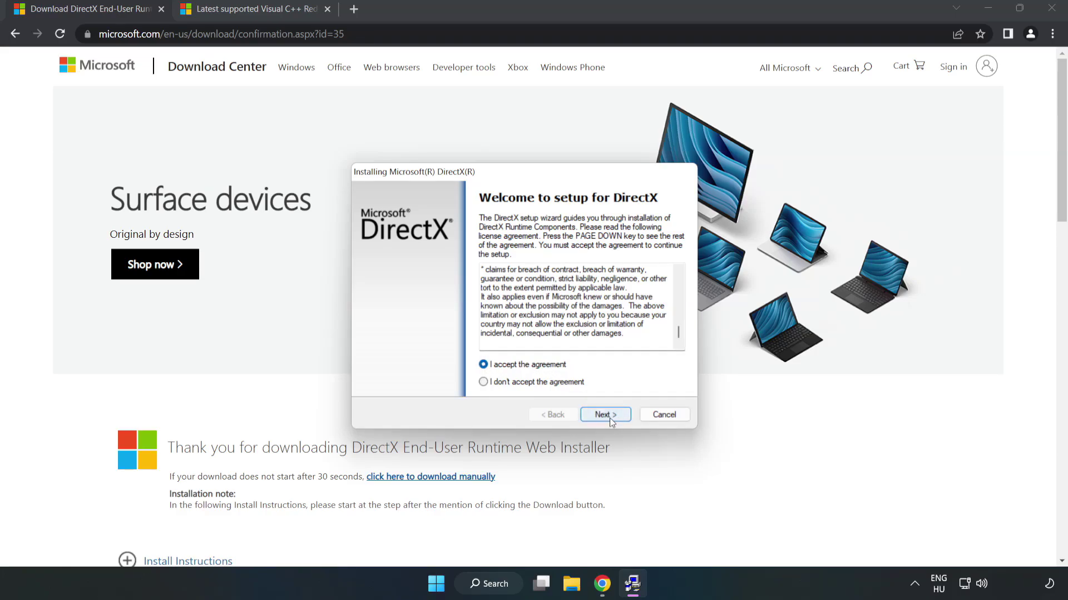
pyautogui.click(609, 418)
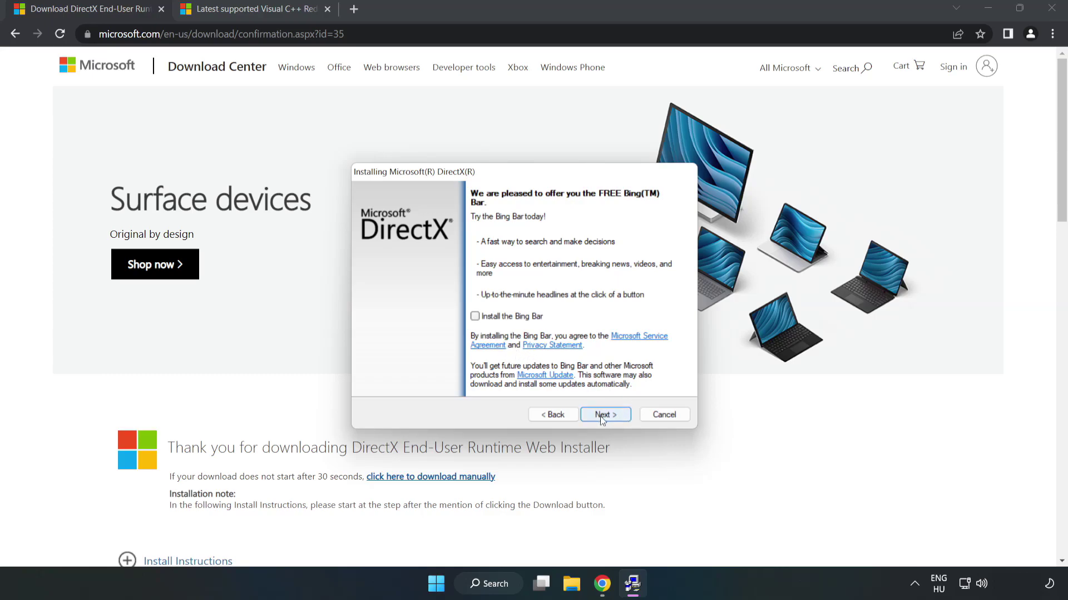
pyautogui.click(614, 417)
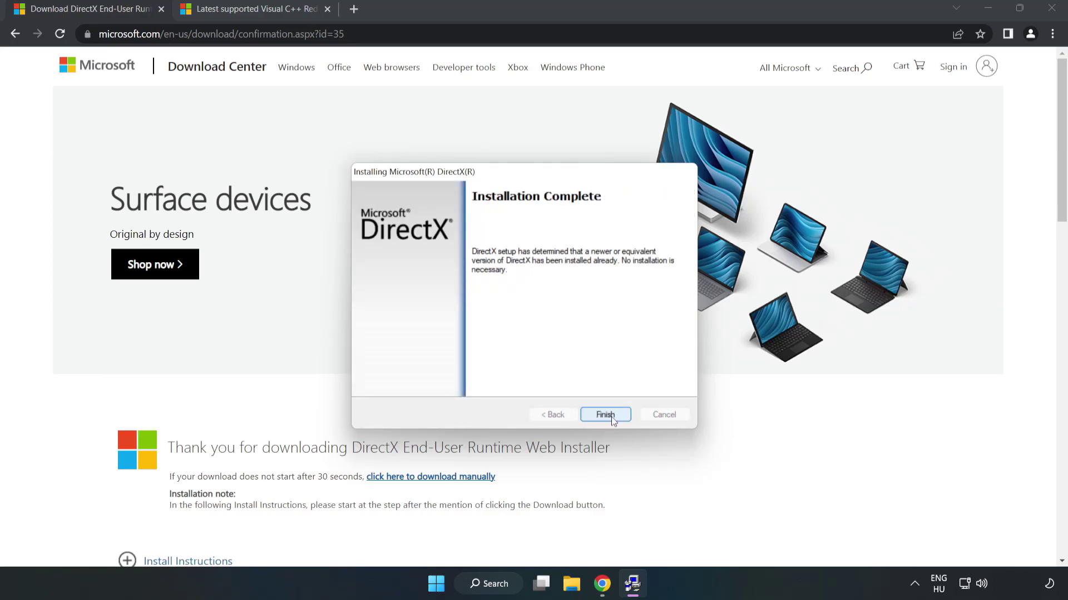
pyautogui.click(605, 415)
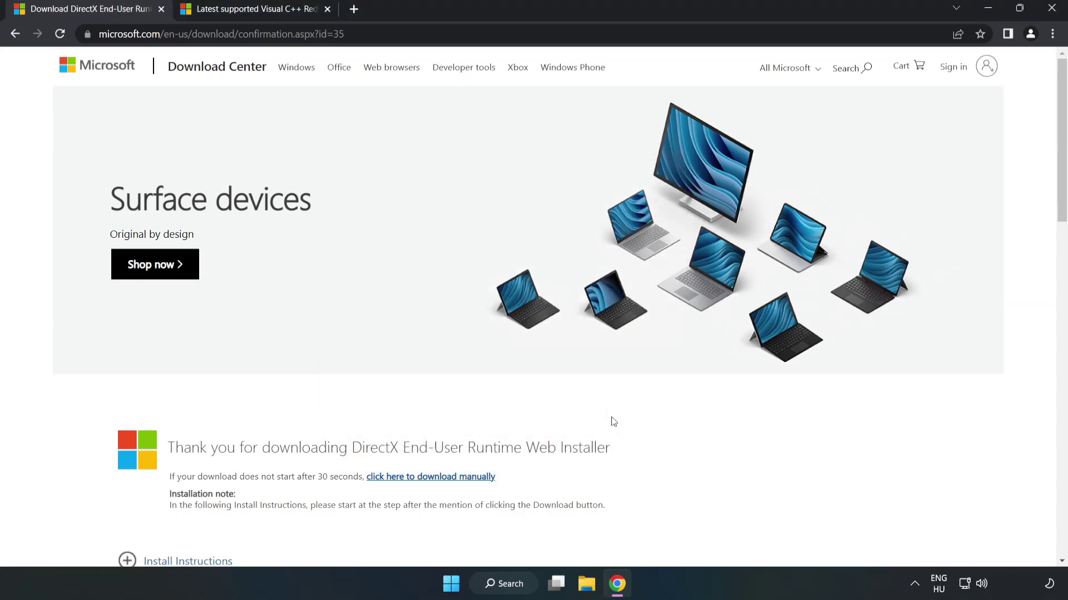
# Download the ARM64, X86 and X64 vc_redist installers from the Visual Studio 2015–2022 table
pyautogui.click(160, 11)
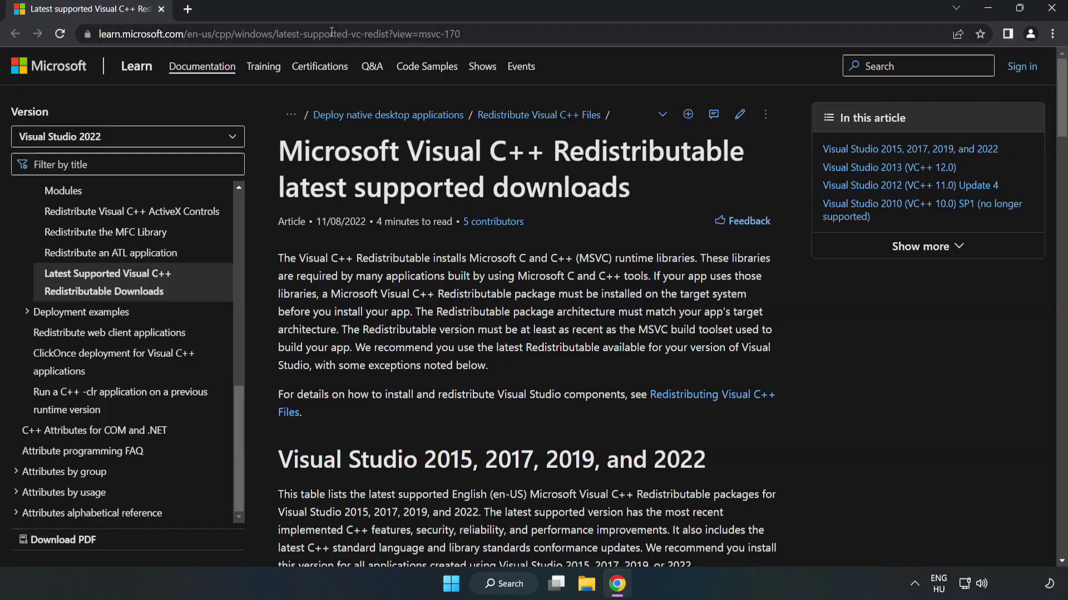
pyautogui.moveTo(461, 34); pyautogui.dragTo(386, 34)
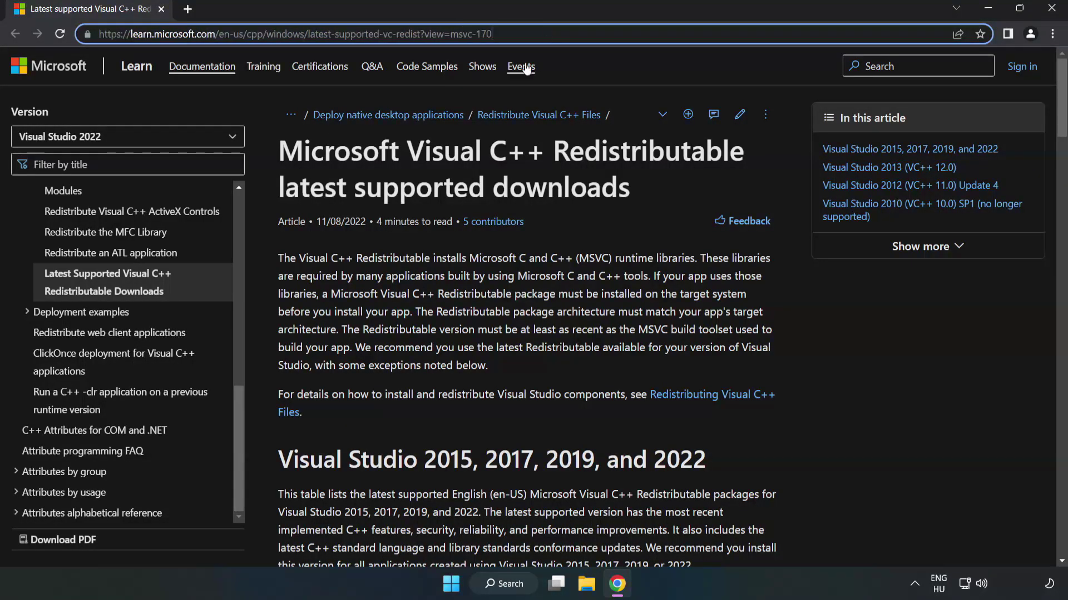
pyautogui.click(426, 199)
pyautogui.scroll(-6, 426, 199)
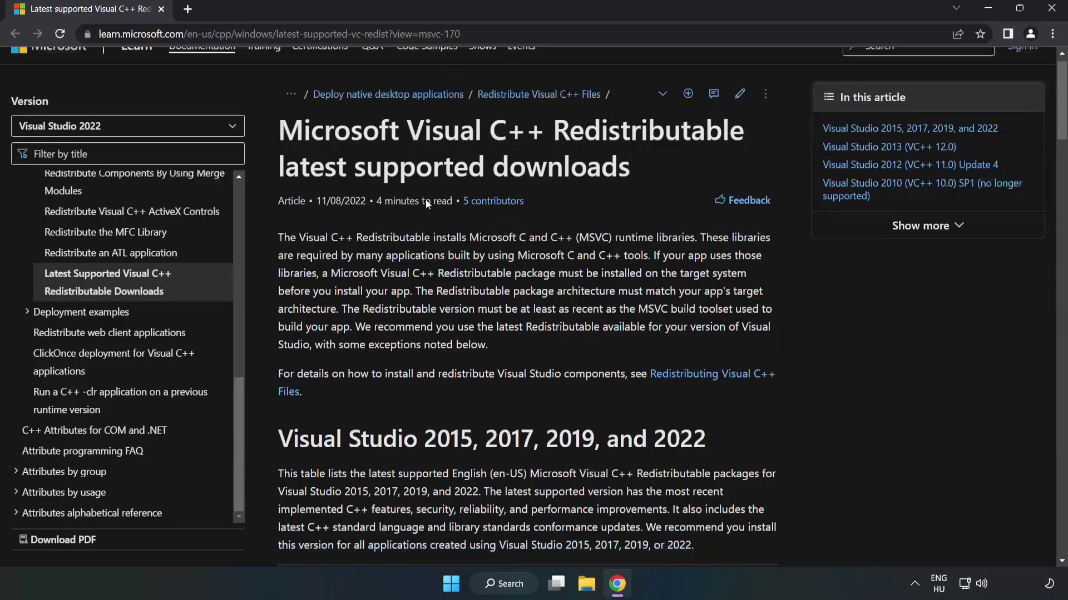
pyautogui.scroll(-1, 430, 210)
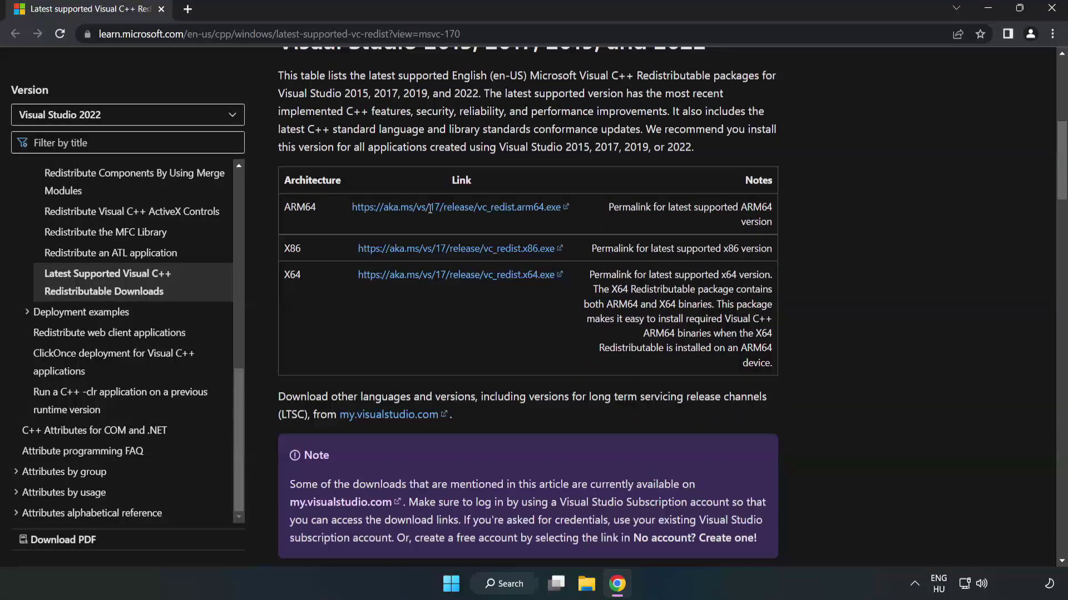
pyautogui.scroll(1, 353, 219)
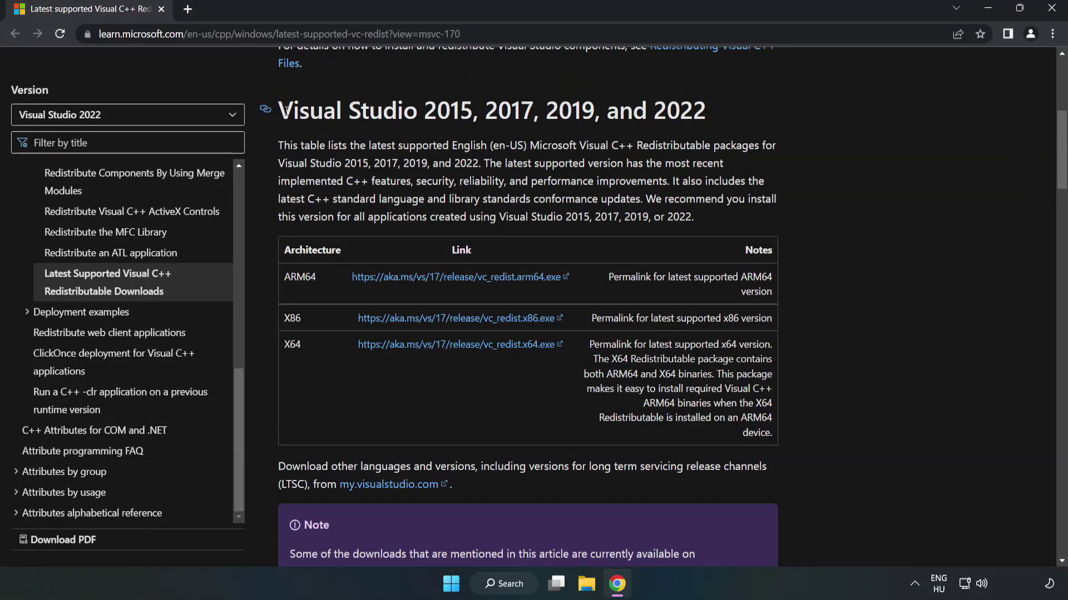
pyautogui.moveTo(286, 110); pyautogui.dragTo(706, 114)
pyautogui.click(662, 140)
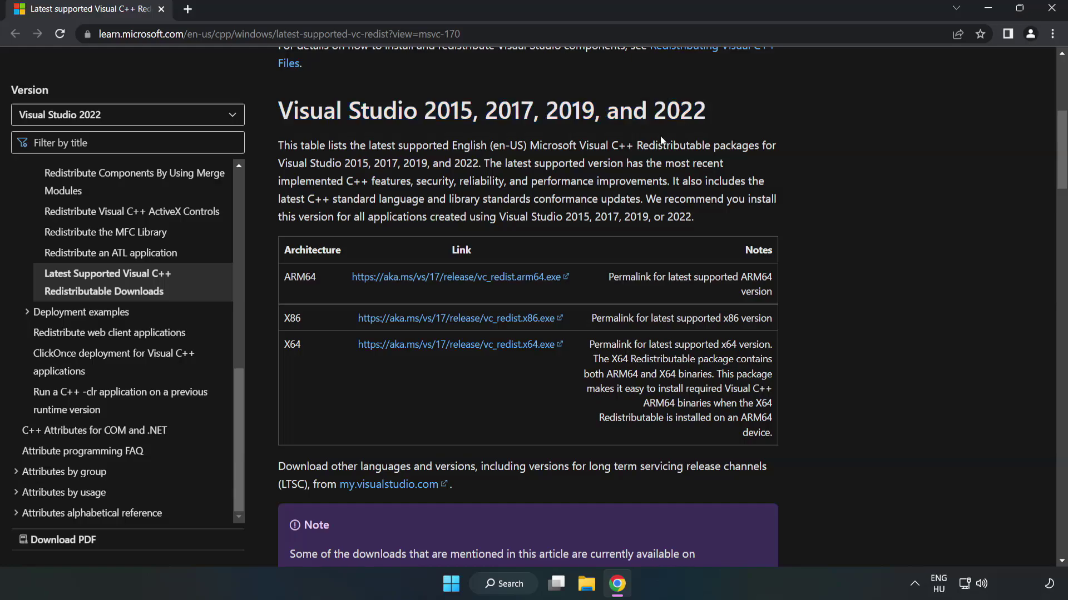
pyautogui.click(428, 277)
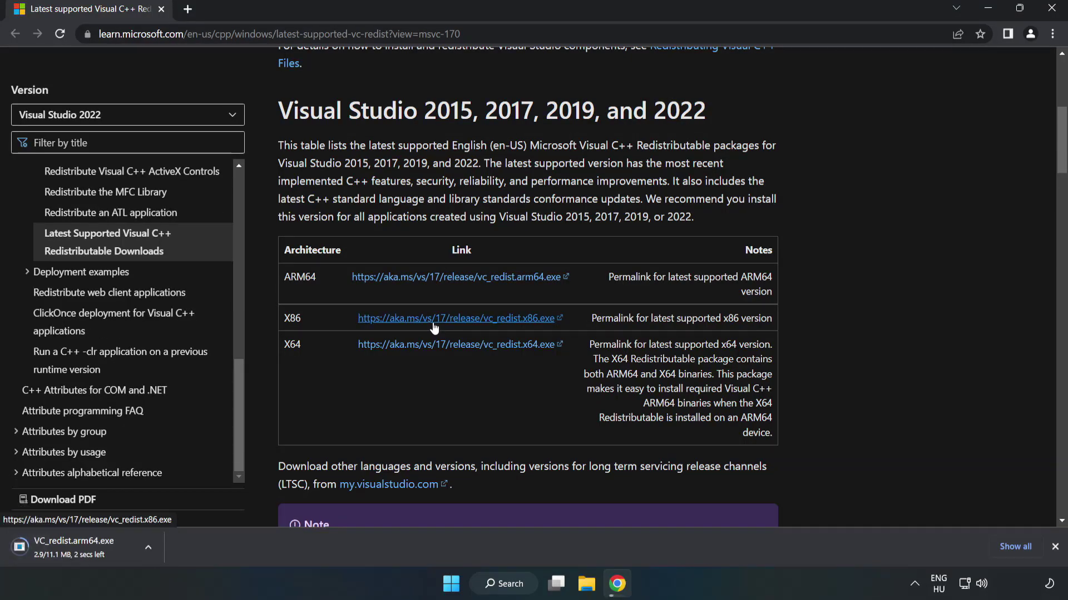
pyautogui.click(434, 329)
pyautogui.click(447, 347)
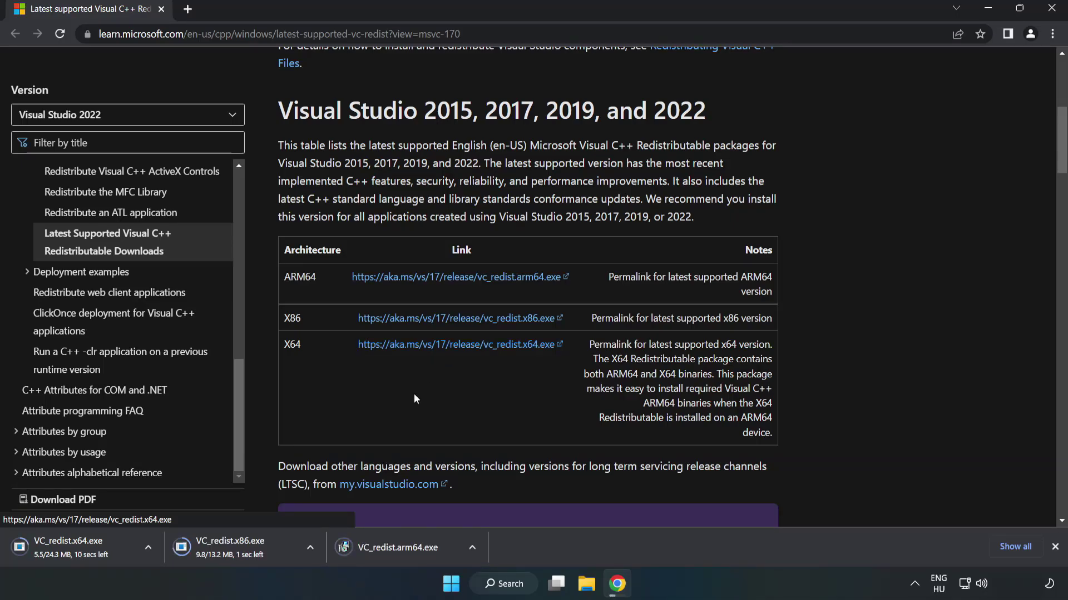
# Try installing VC_redist.arm64.exe and dismiss the failure as unsupported on this processor
pyautogui.click(407, 548)
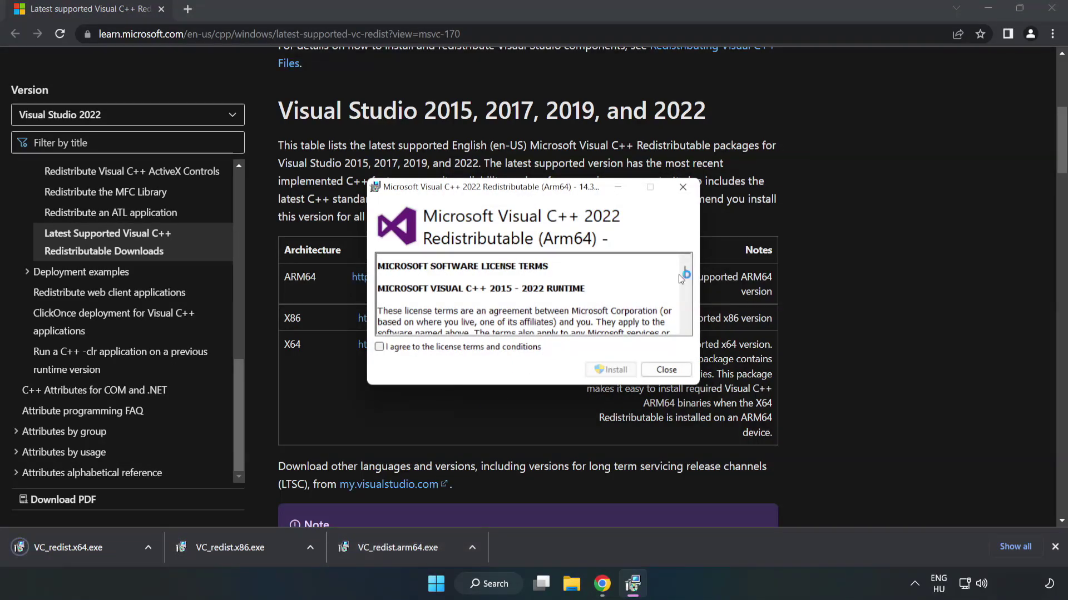
pyautogui.moveTo(685, 271); pyautogui.dragTo(687, 328)
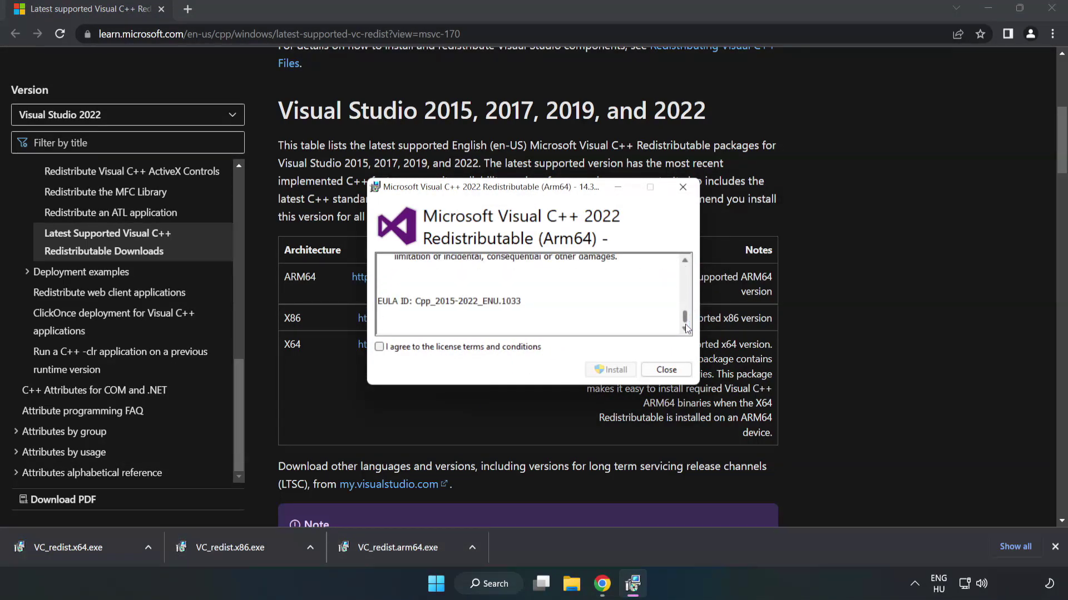
pyautogui.click(379, 347)
pyautogui.click(611, 370)
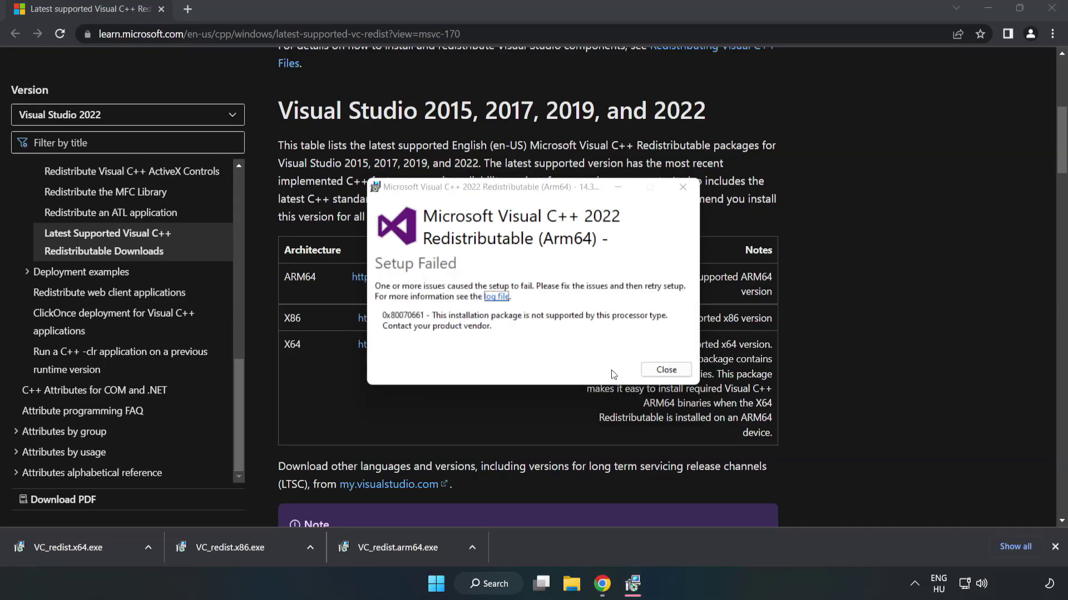
pyautogui.click(665, 369)
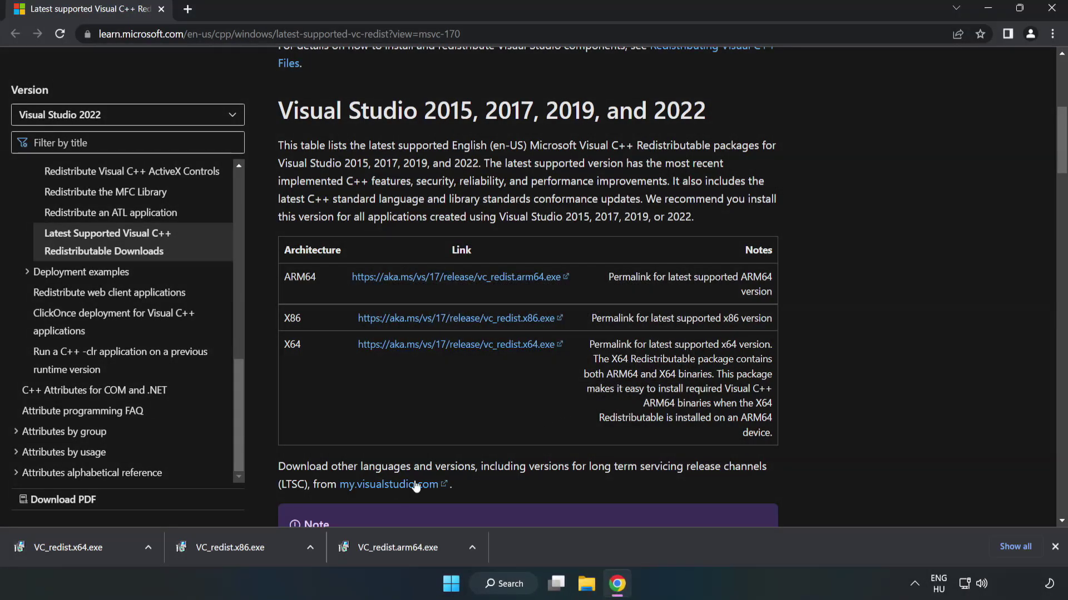
# Install the x86 Visual C++ 2015–2022 Redistributable 14.34.31931 after accepting its licence, then close setup
pyautogui.click(236, 545)
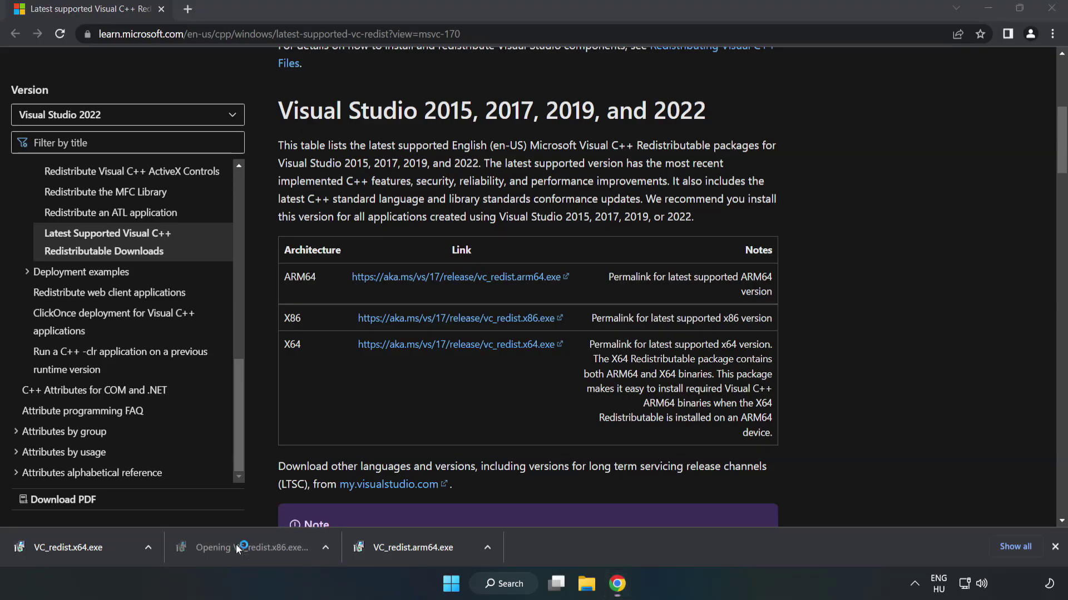
pyautogui.moveTo(683, 273); pyautogui.dragTo(683, 332)
pyautogui.click(379, 347)
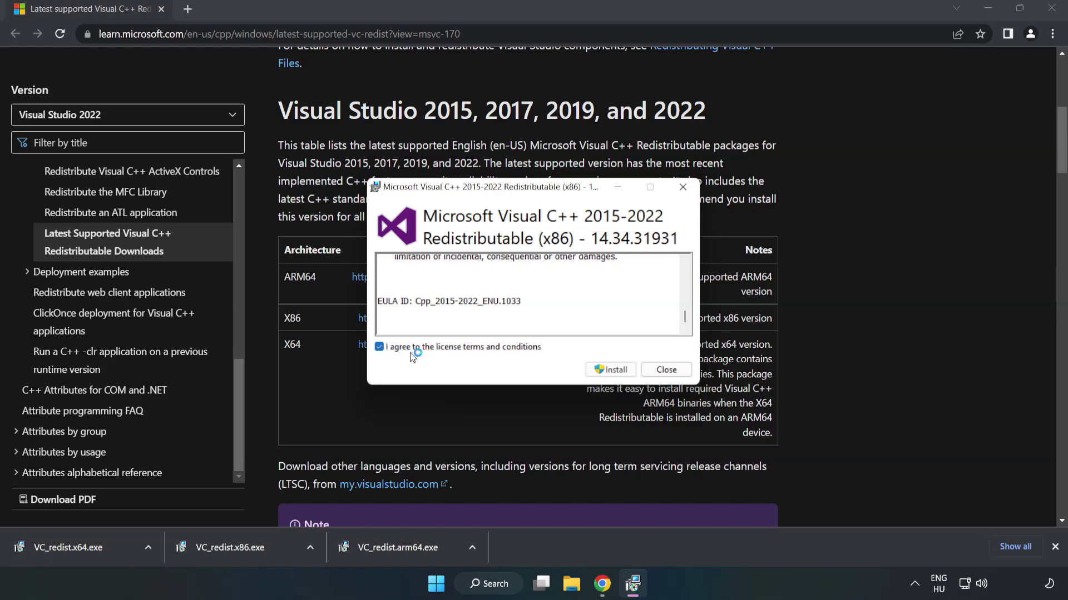
pyautogui.click(605, 371)
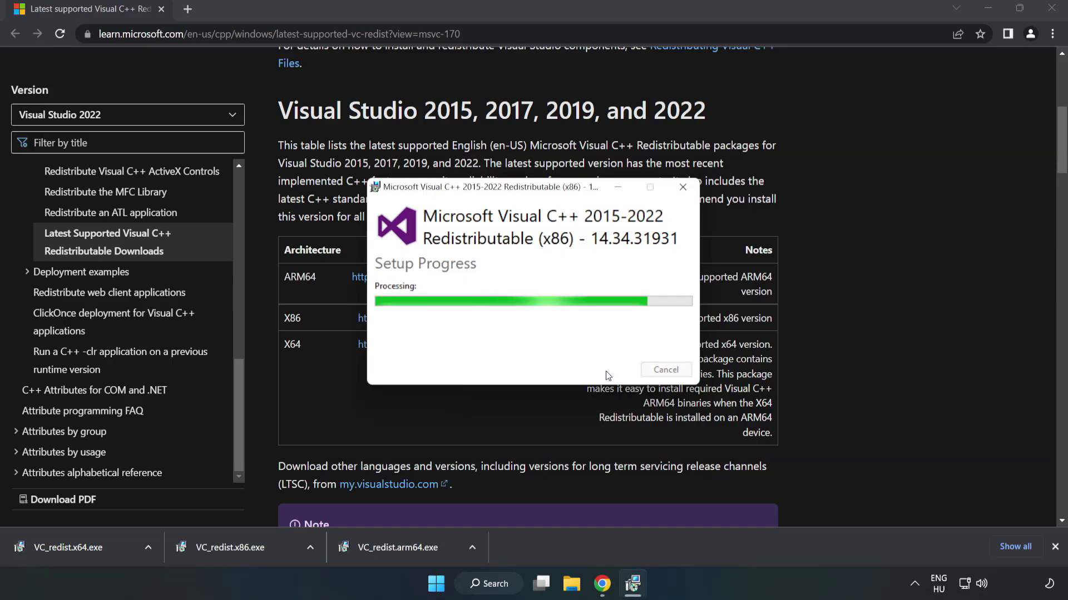
pyautogui.click(666, 370)
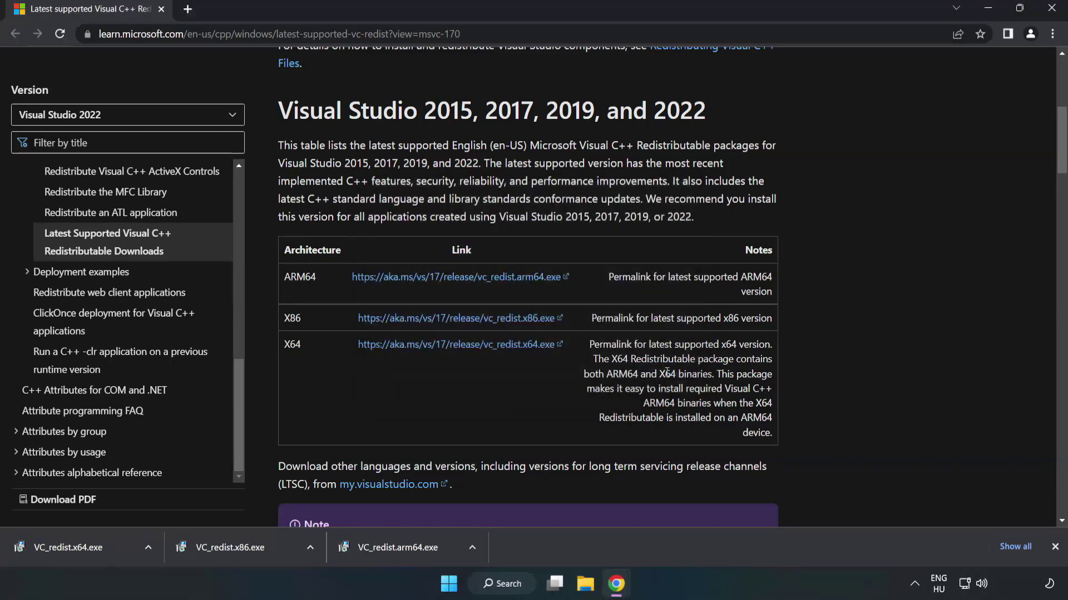
# Run VC_redist.x64.exe, accept the licence and install the x64 14.34.31931 redistributable, then close it
pyautogui.click(58, 545)
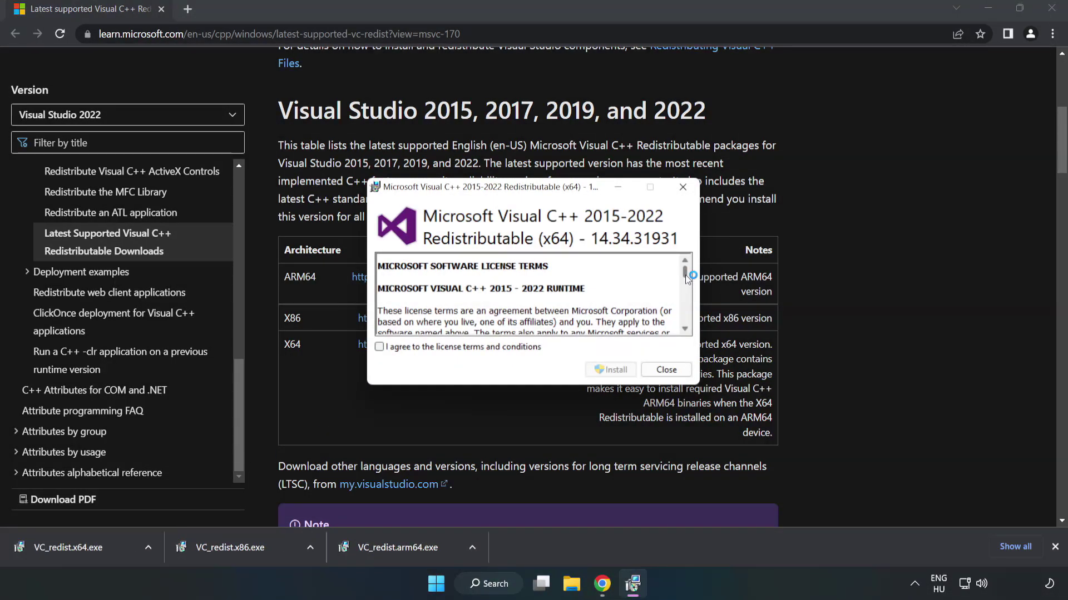
pyautogui.moveTo(685, 274); pyautogui.dragTo(686, 324)
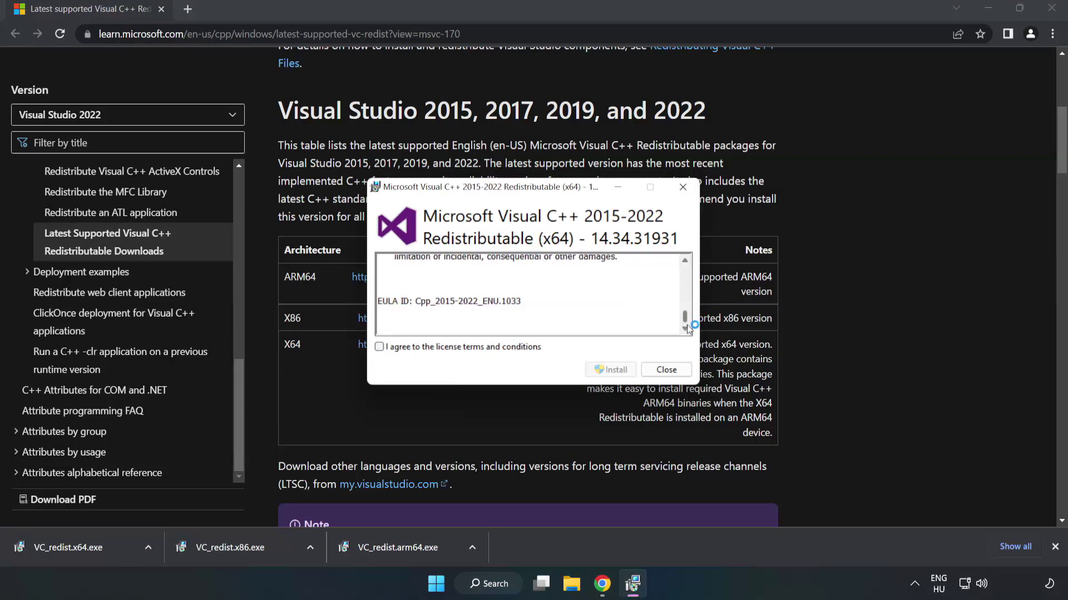
pyautogui.click(381, 347)
pyautogui.click(607, 369)
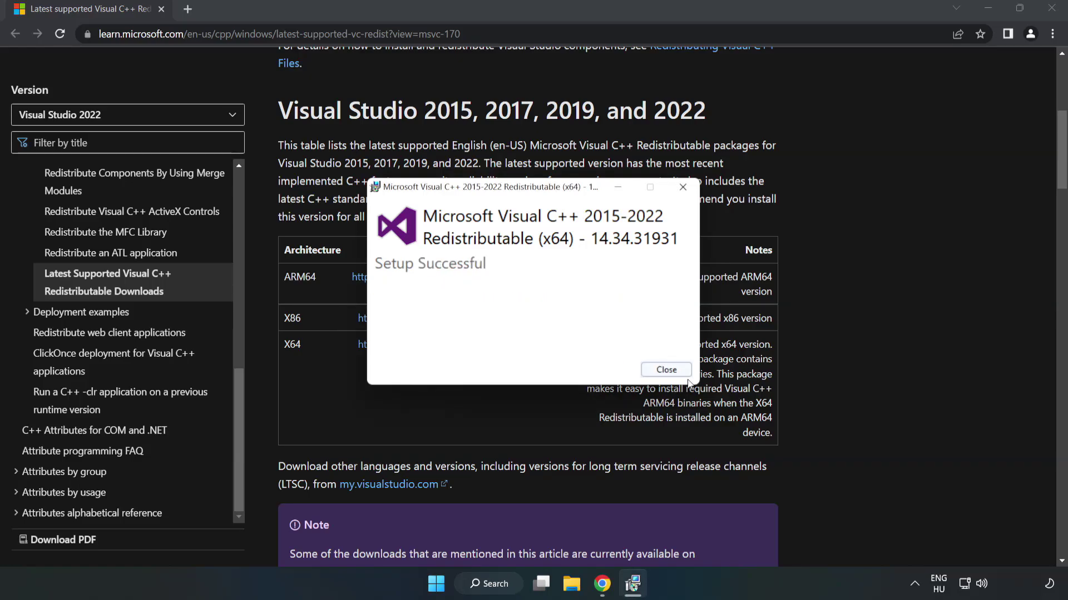
pyautogui.click(671, 372)
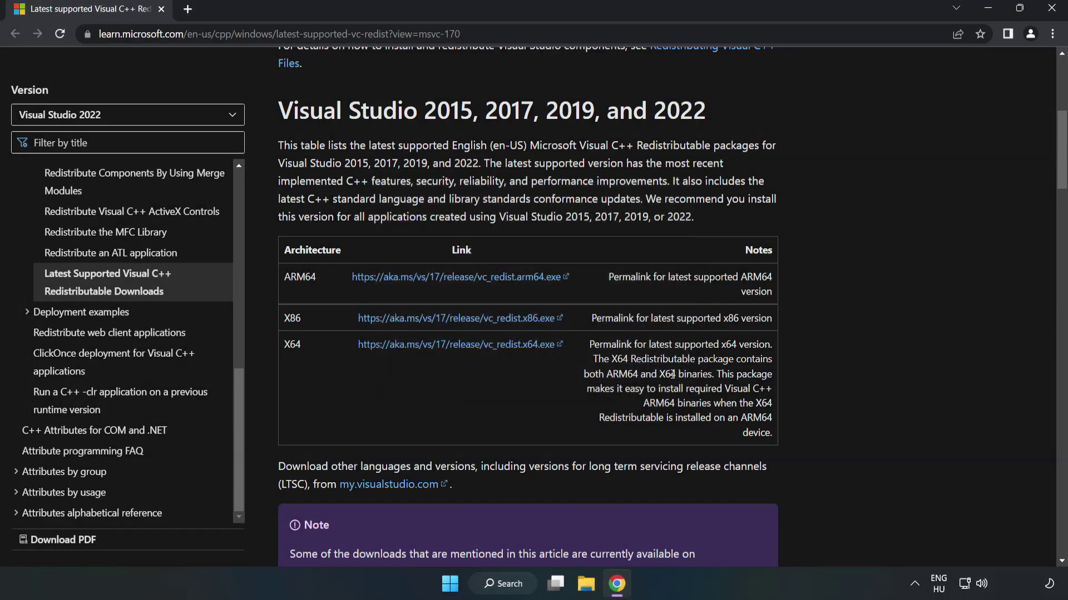
# Close Chrome and launch Command Prompt as administrator via a 'cmd' search
pyautogui.click(1053, 14)
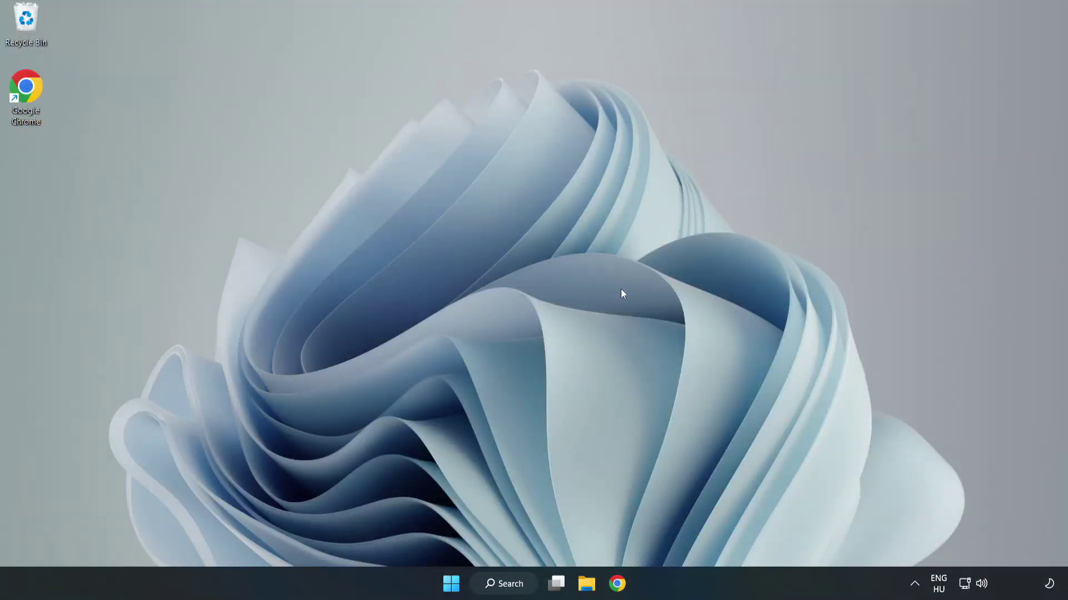
pyautogui.click(509, 584)
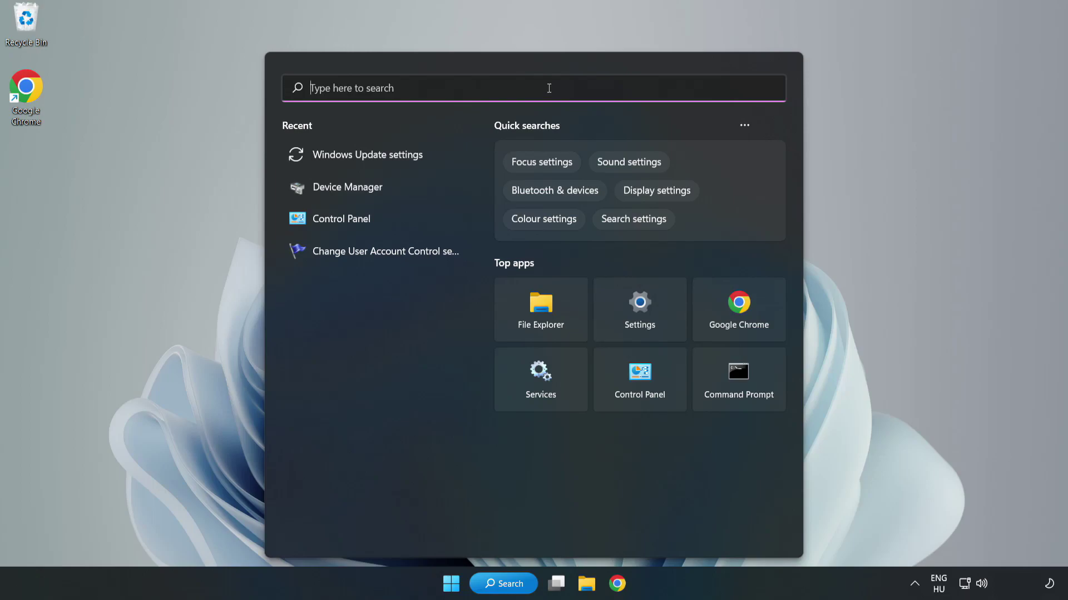
pyautogui.write('cmd')
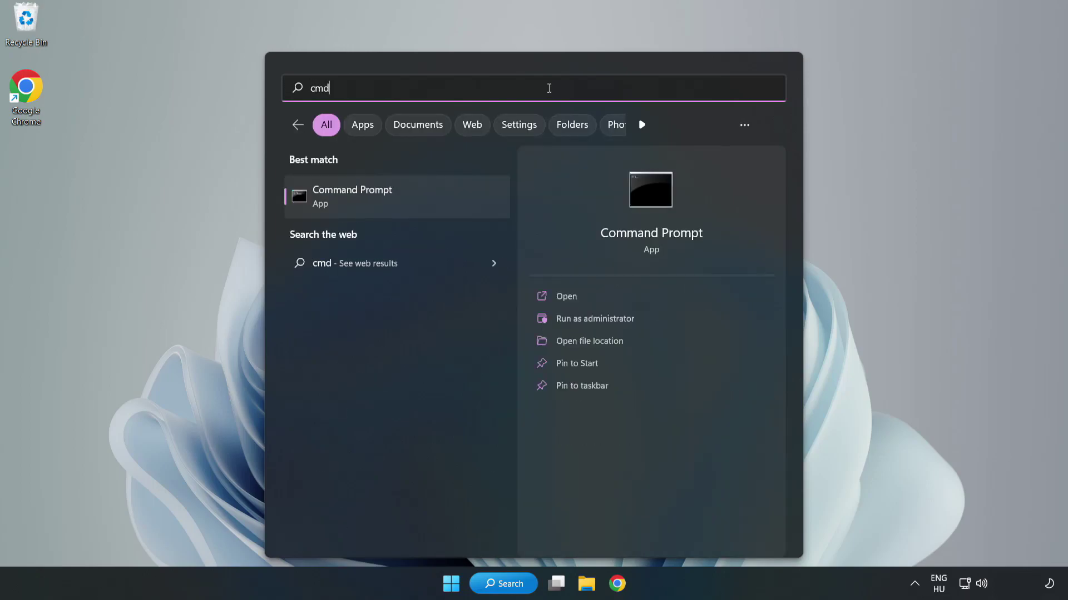
pyautogui.click(421, 202)
pyautogui.rightClick(420, 202)
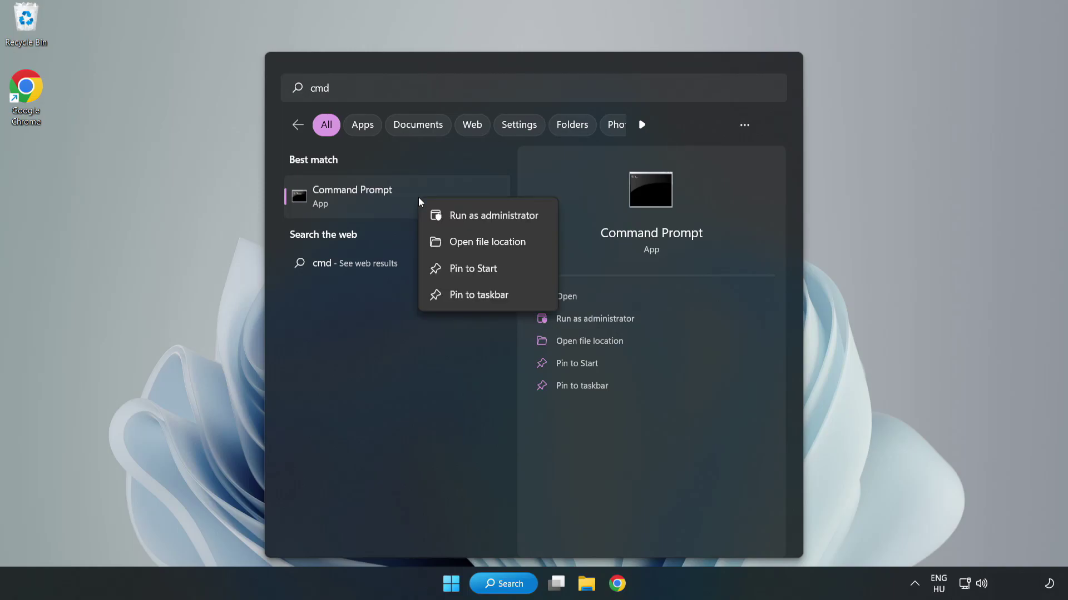
pyautogui.click(462, 216)
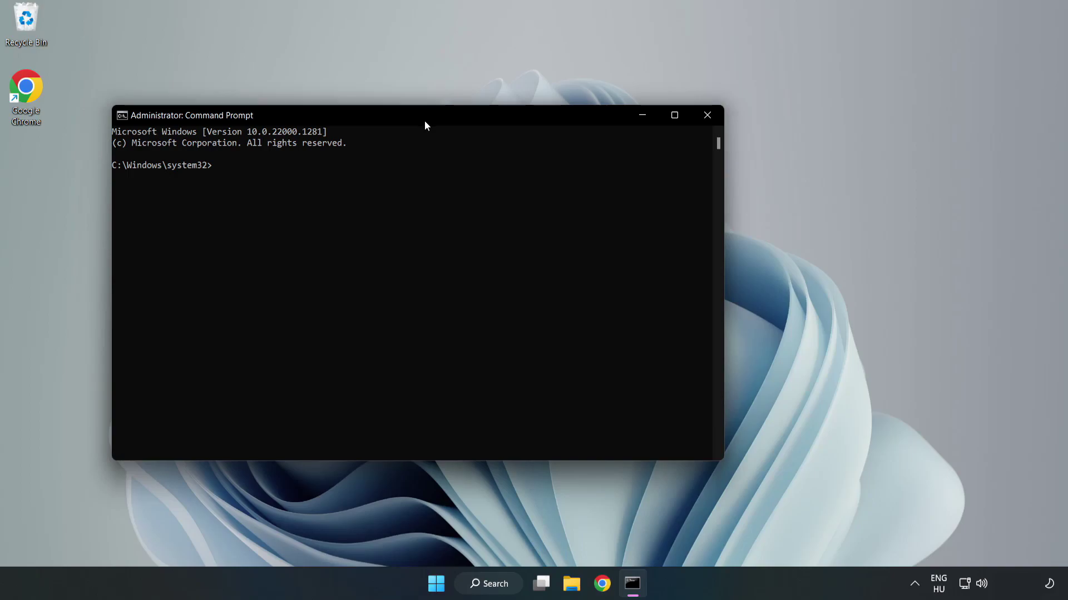
pyautogui.moveTo(425, 121); pyautogui.dragTo(542, 121)
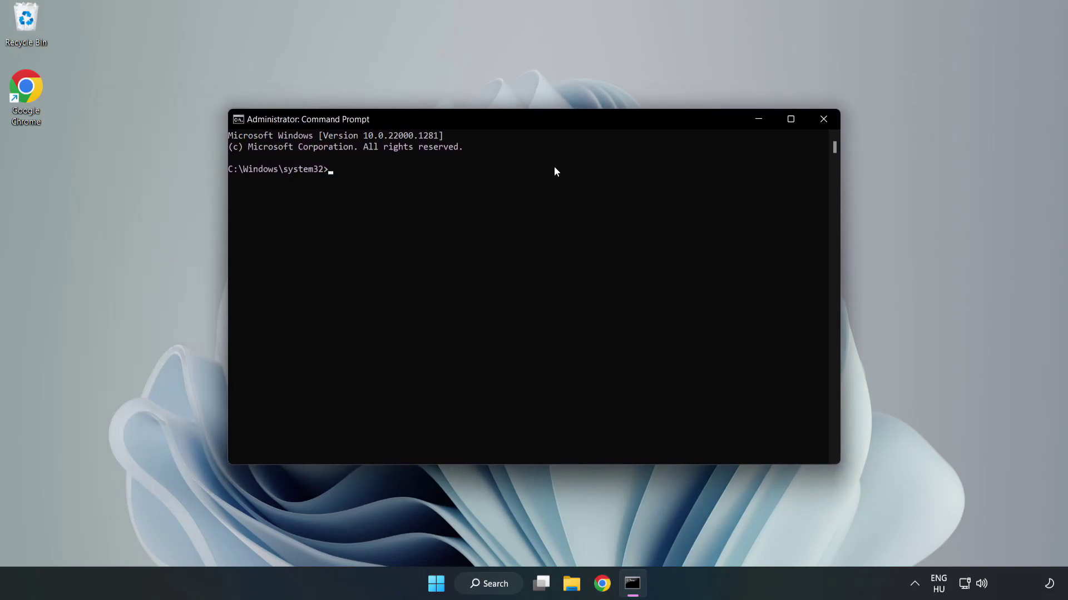
# Run sfc /scannow at the administrator prompt until verification reaches 100%
pyautogui.write('sfc ')
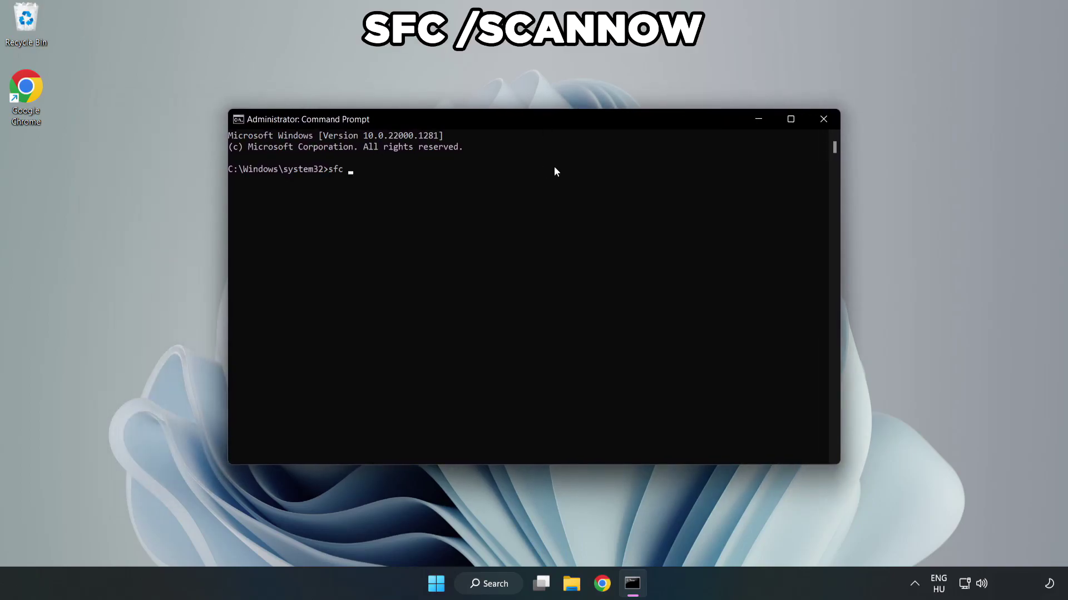
pyautogui.write('/scannow')
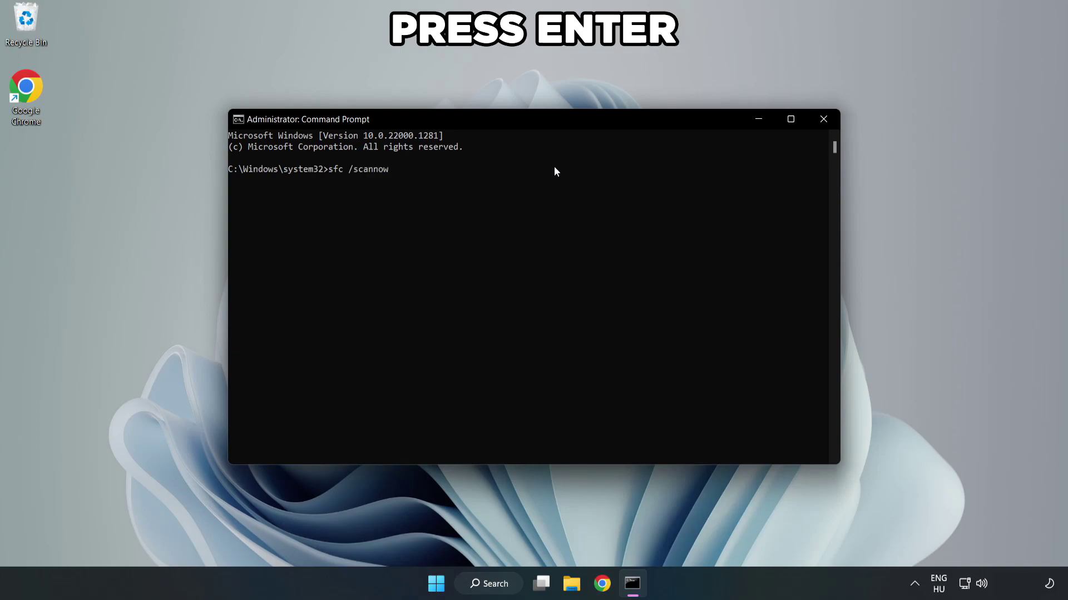
pyautogui.press('Return')
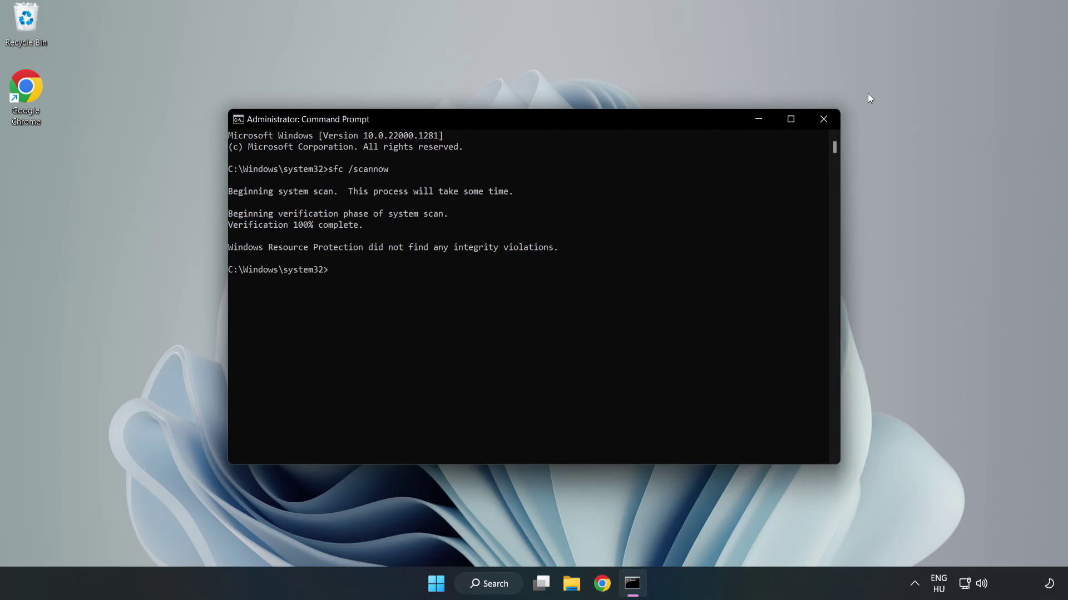
# Close Command Prompt and show the Start menu's power options, including Restart
pyautogui.click(822, 125)
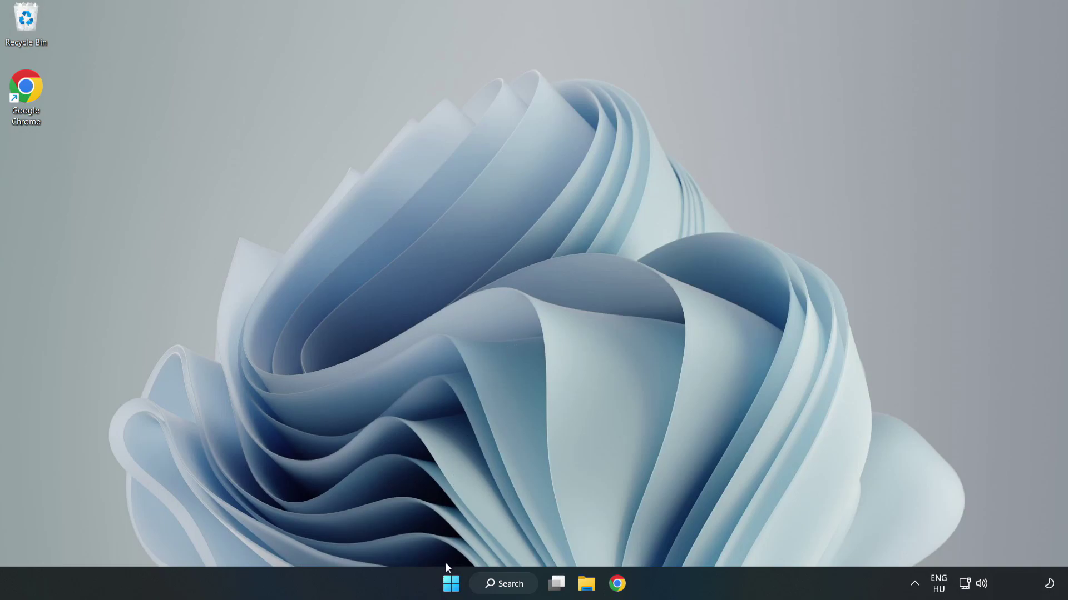
pyautogui.click(451, 583)
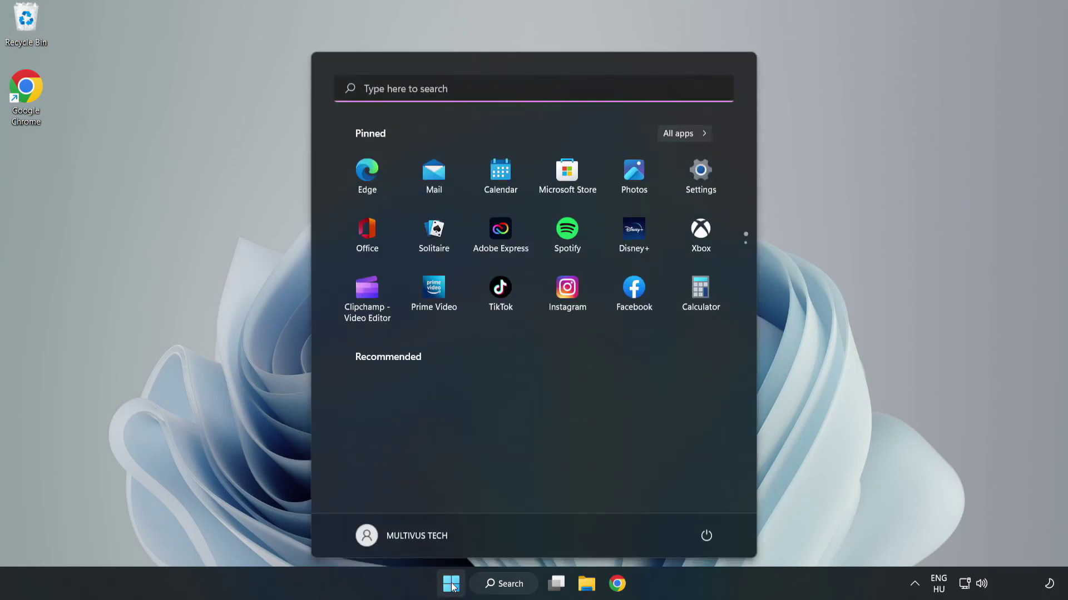
pyautogui.click(707, 536)
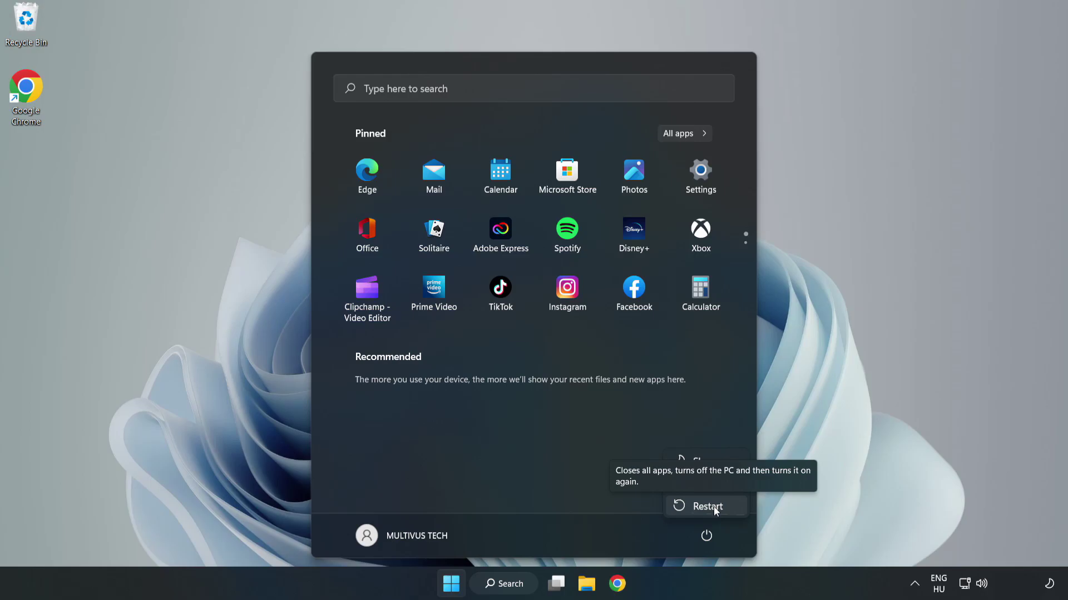